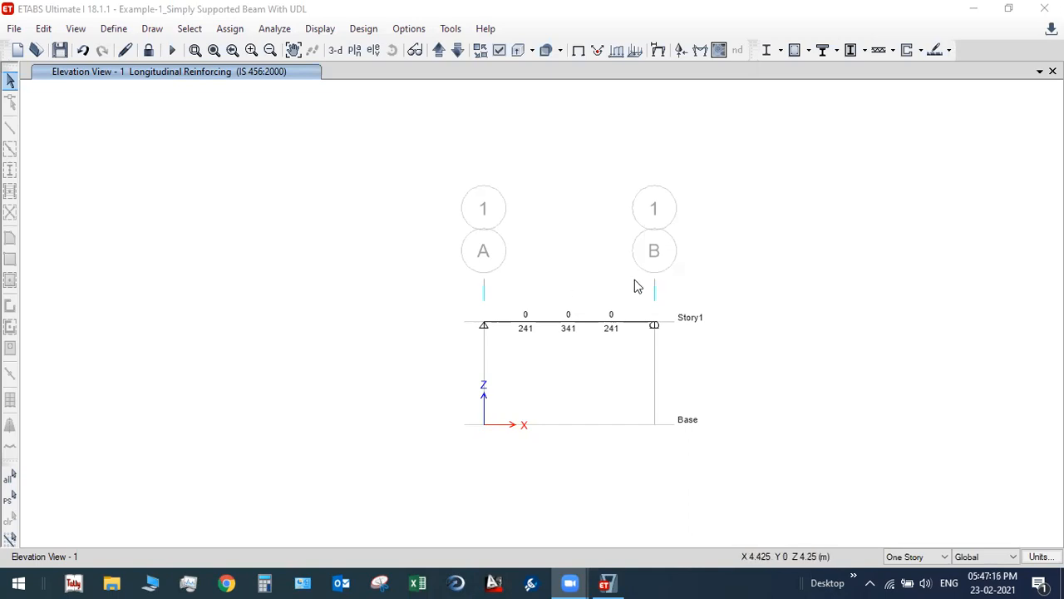
Save the current model and start a new one using built-in settings: Metric SI, Indian steel sections, IS 800:2007 and IS 456:2000.
left_click(16, 32)
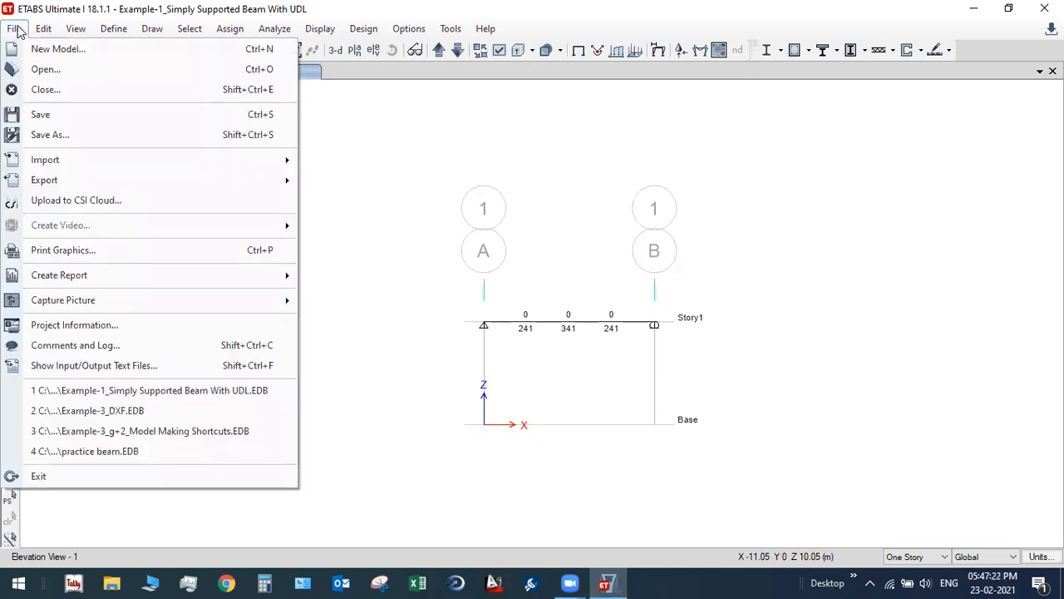
left_click(50, 49)
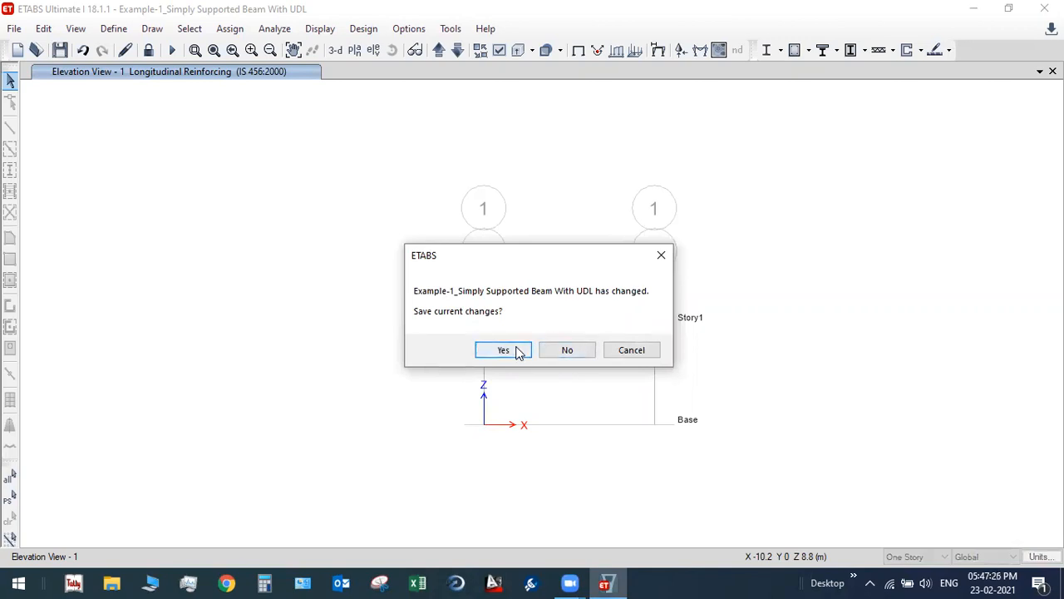
left_click(517, 351)
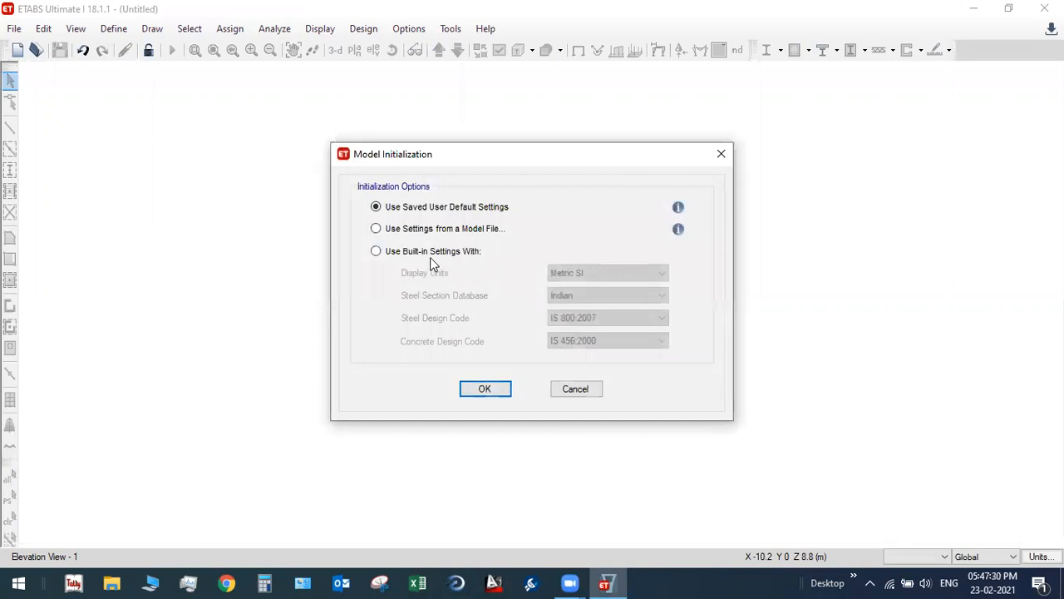
left_click(434, 254)
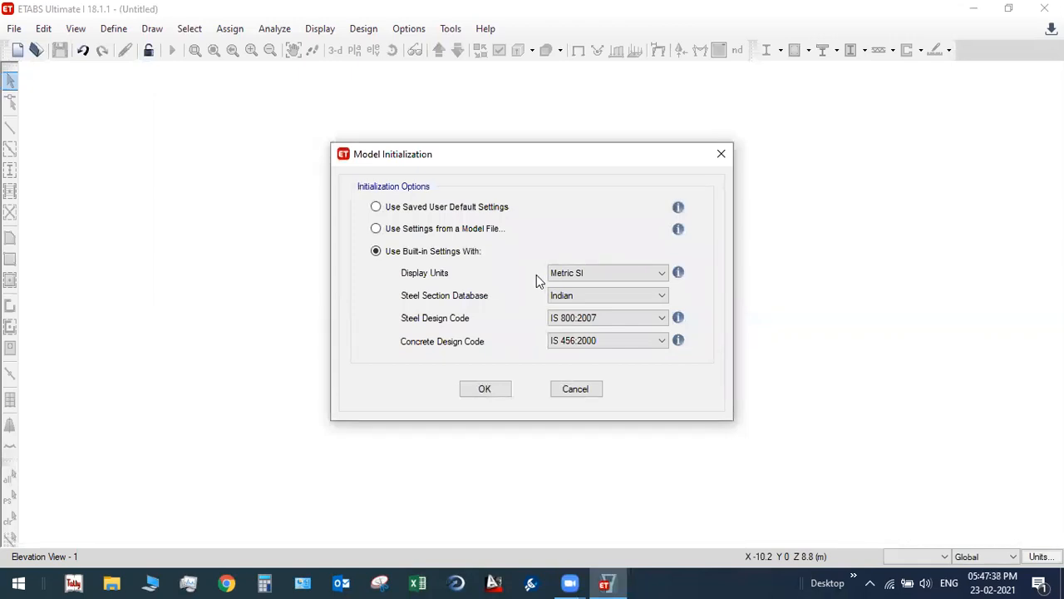
left_click(496, 388)
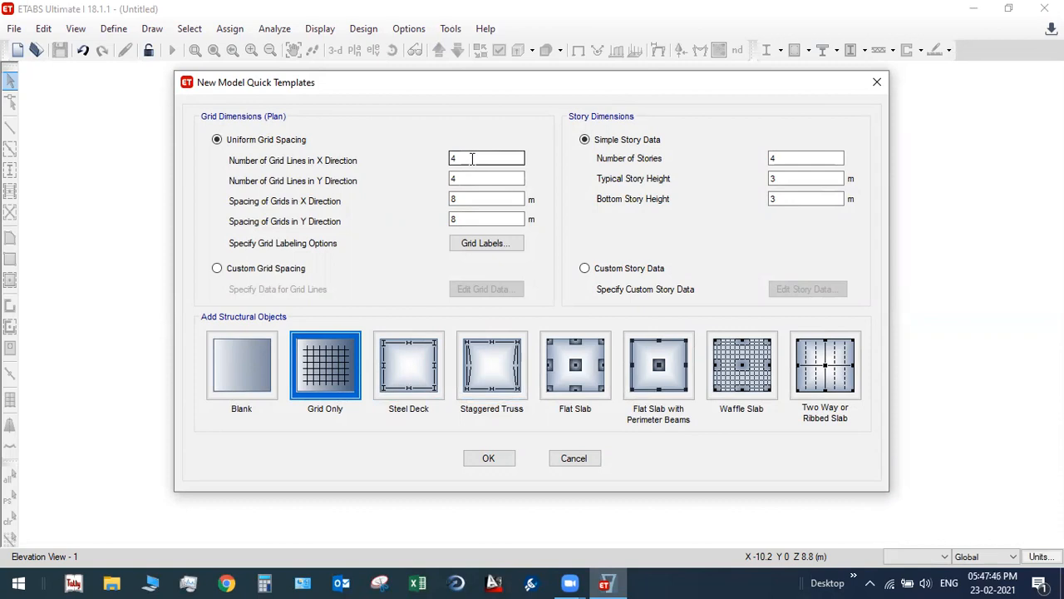
Define the plan grid with 7 lines in X at 6 m spacing and 4 lines in Y at 5 m spacing.
left_click_drag(471, 158, 424, 159)
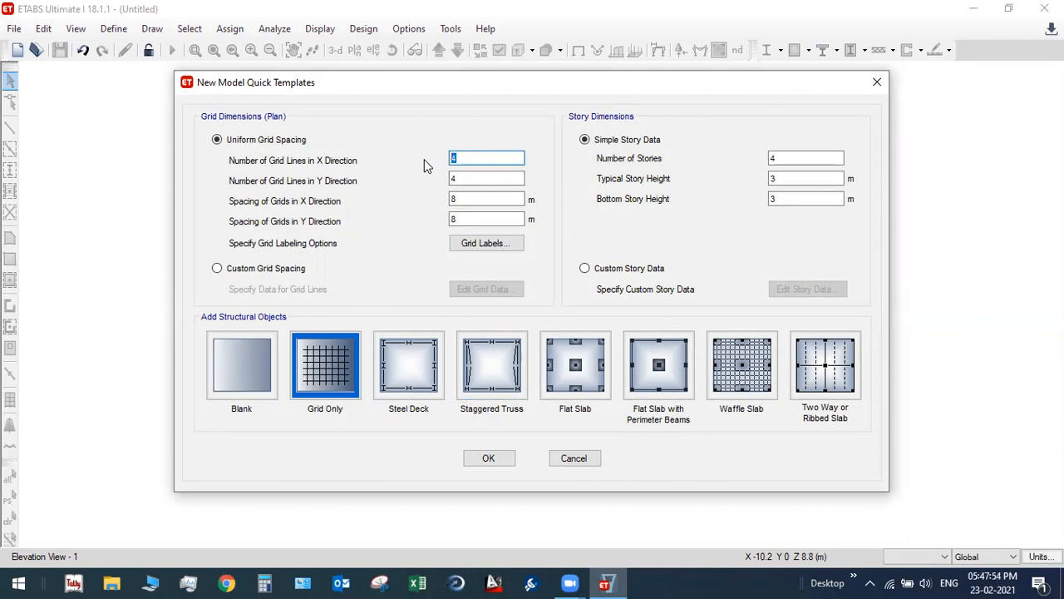
type("7")
left_click_drag(466, 179, 447, 178)
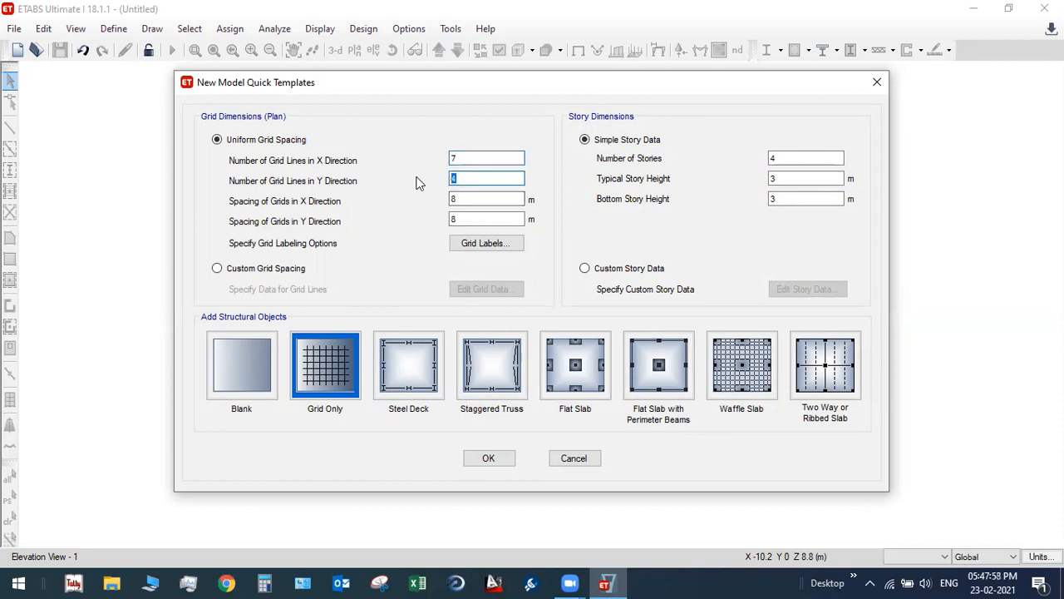
key("Tab")
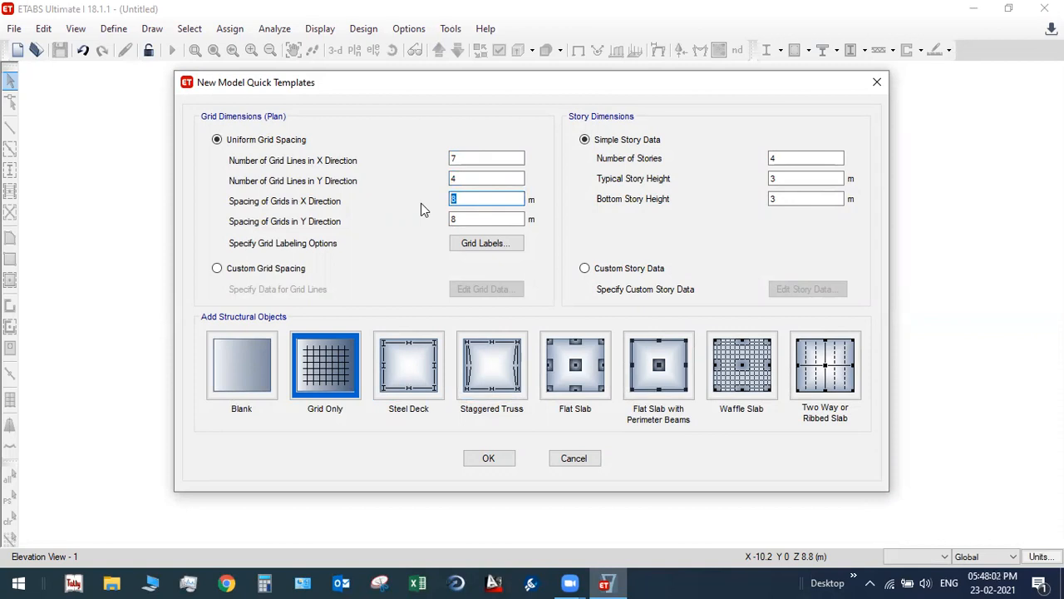
type("6")
key("Tab")
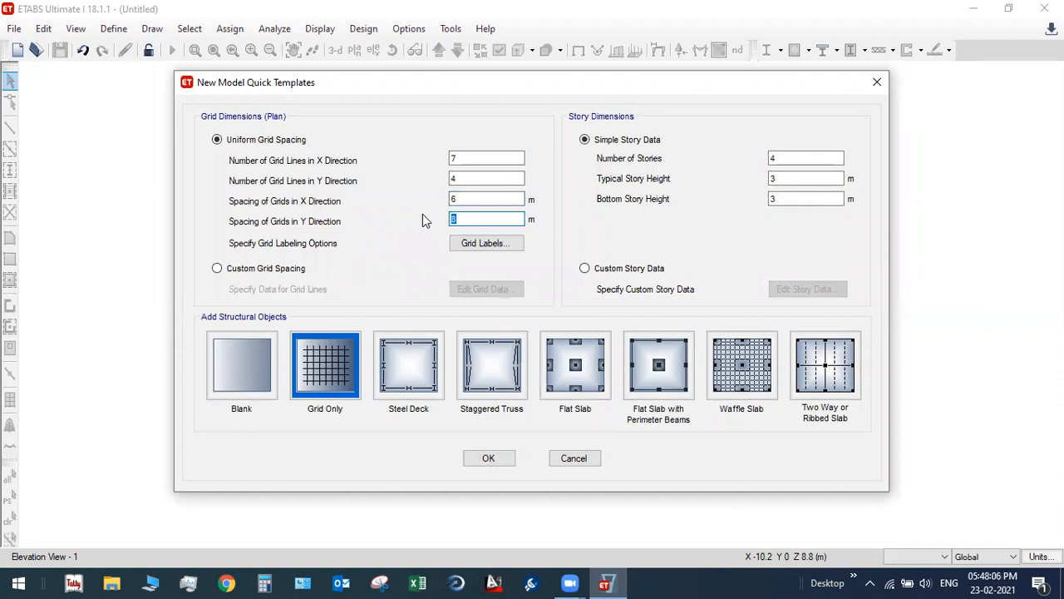
type("5")
Set one story, create the grid-only model and close the 3D view to leave only the plan view.
left_click_drag(780, 158, 741, 169)
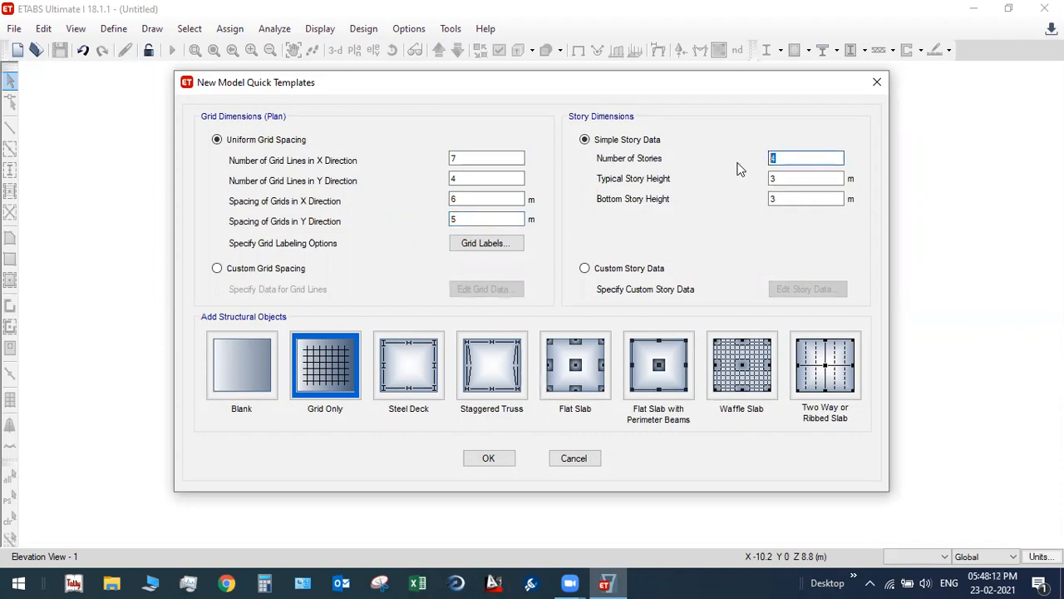
type("1")
left_click(483, 458)
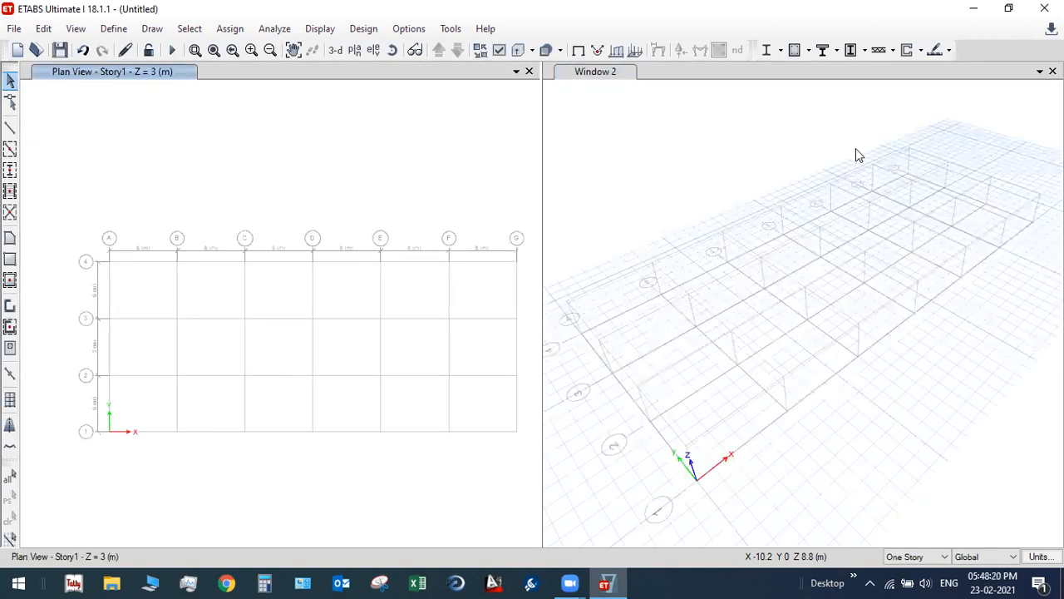
left_click(1053, 71)
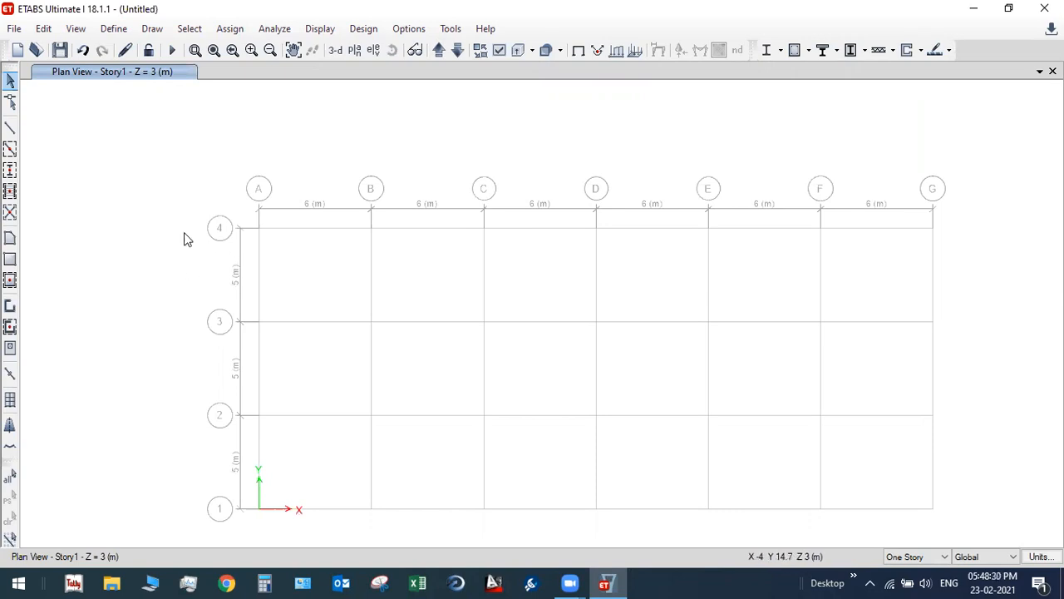
Add a new concrete material with region India, Indian standard and grade M30.
left_click(114, 29)
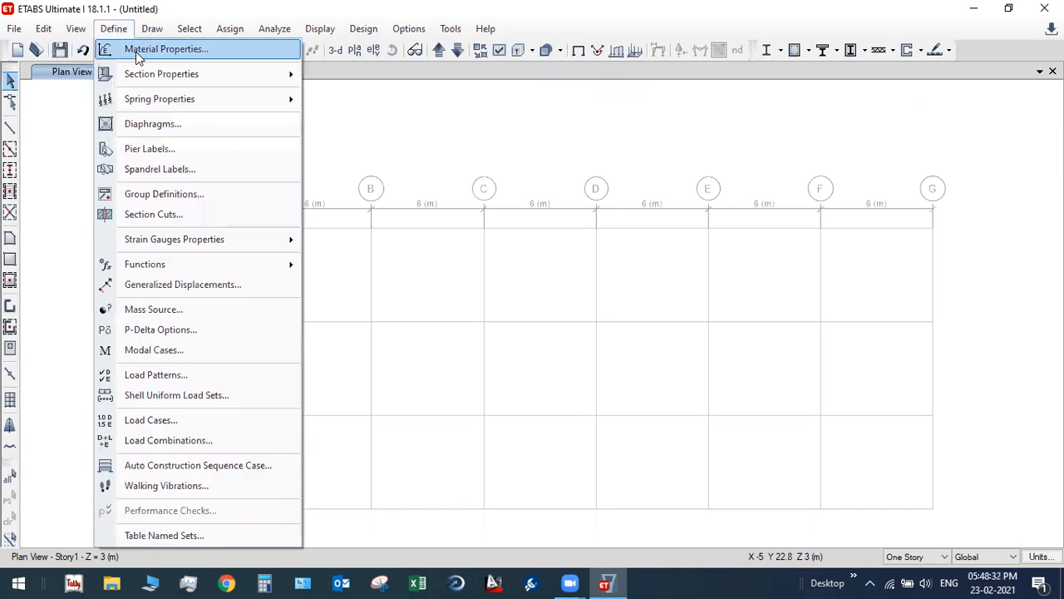
left_click(137, 48)
left_click(605, 211)
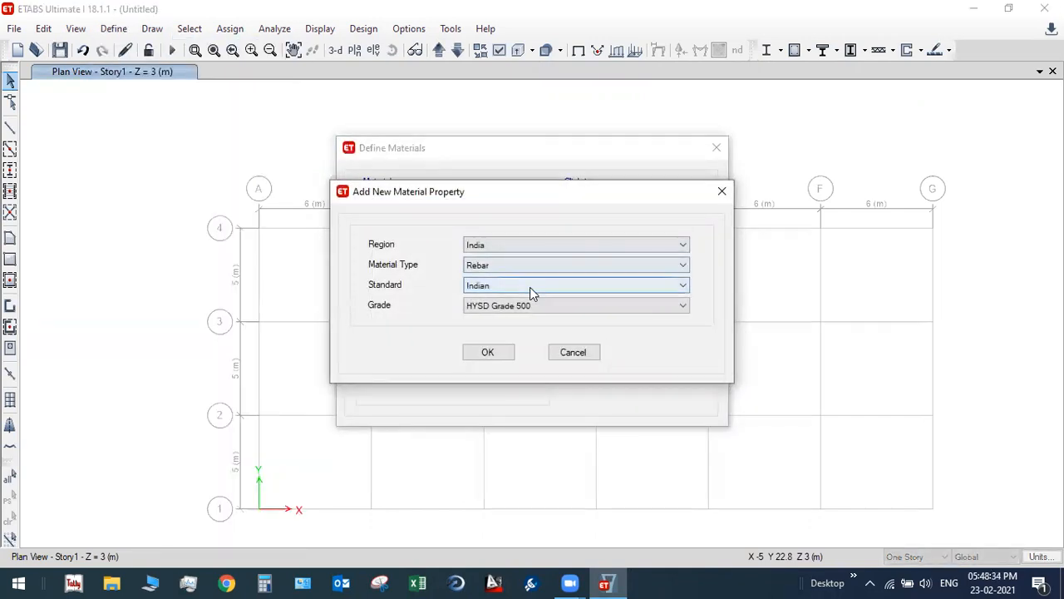
left_click(489, 266)
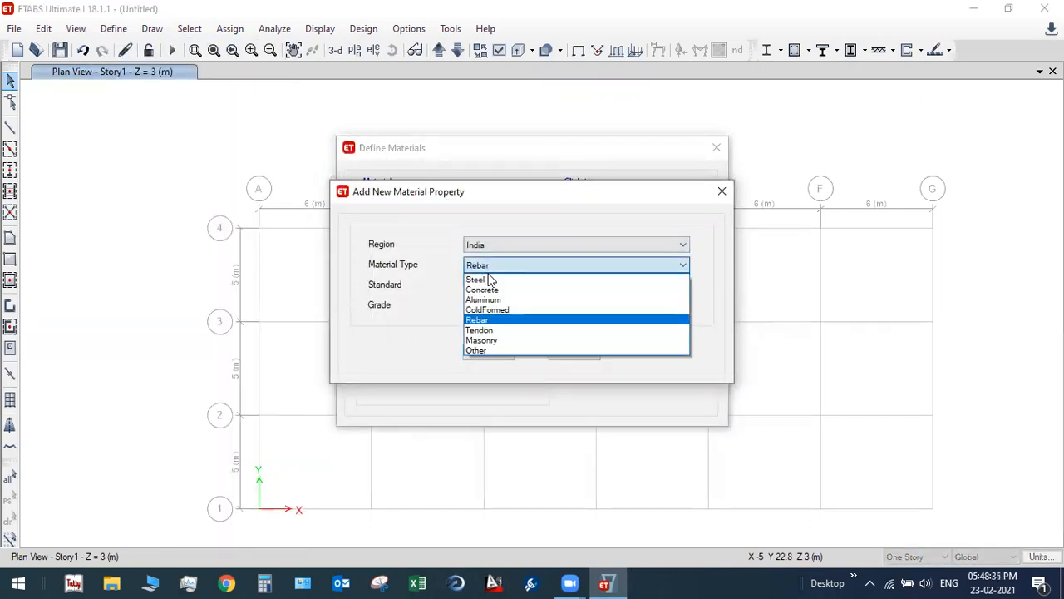
left_click(486, 289)
left_click(490, 351)
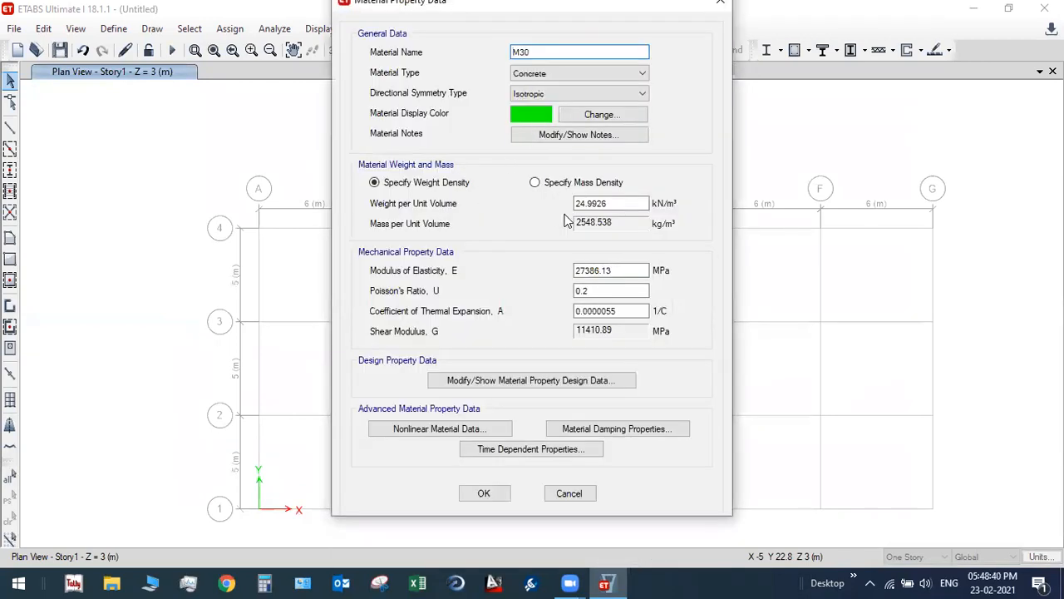
Set the M30 concrete's weight per unit volume to 25 kN/m³, check its design data and accept the material.
left_click_drag(616, 204, 552, 213)
type("25")
left_click(532, 379)
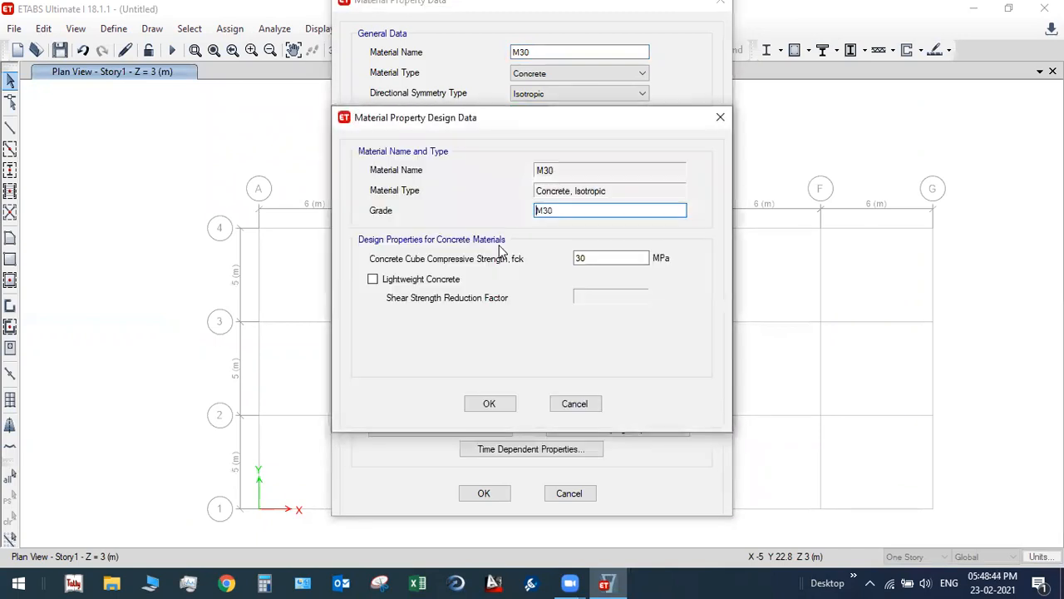
left_click(503, 405)
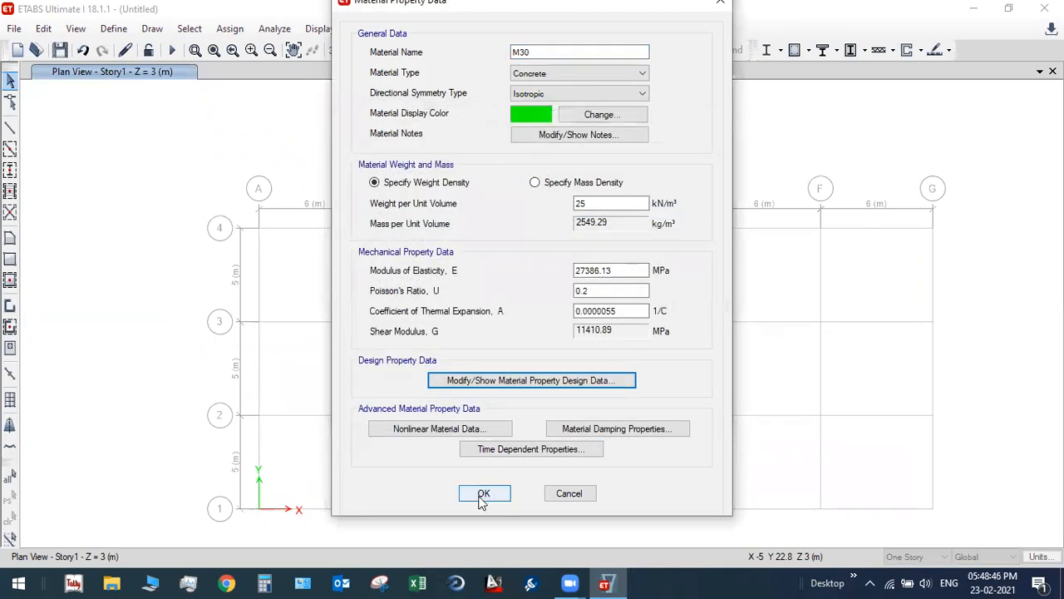
left_click(483, 494)
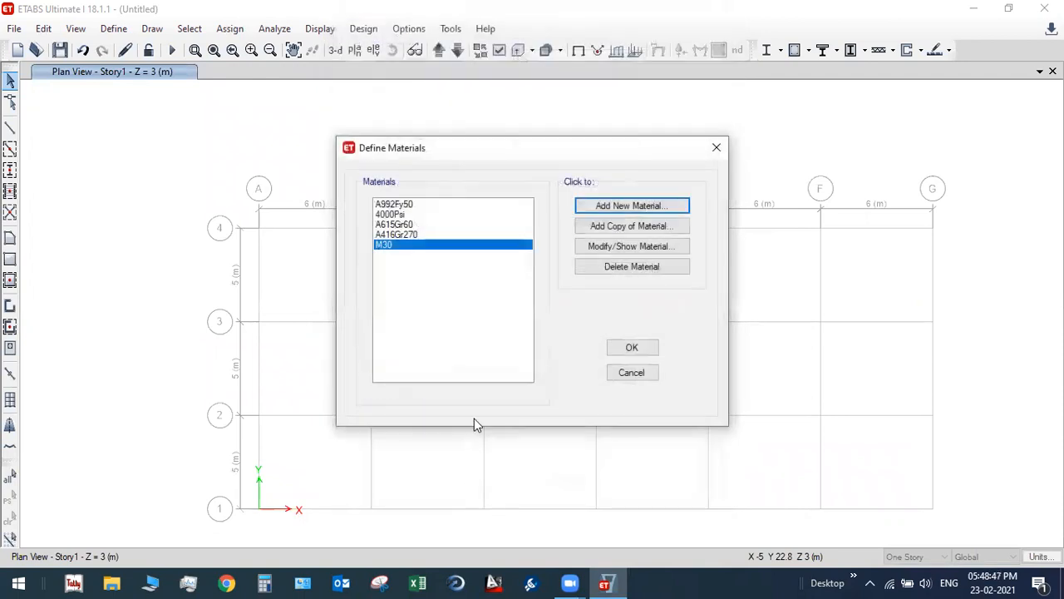
Add a new rebar material with region India, Indian standard and HYSD Grade 415.
left_click(605, 207)
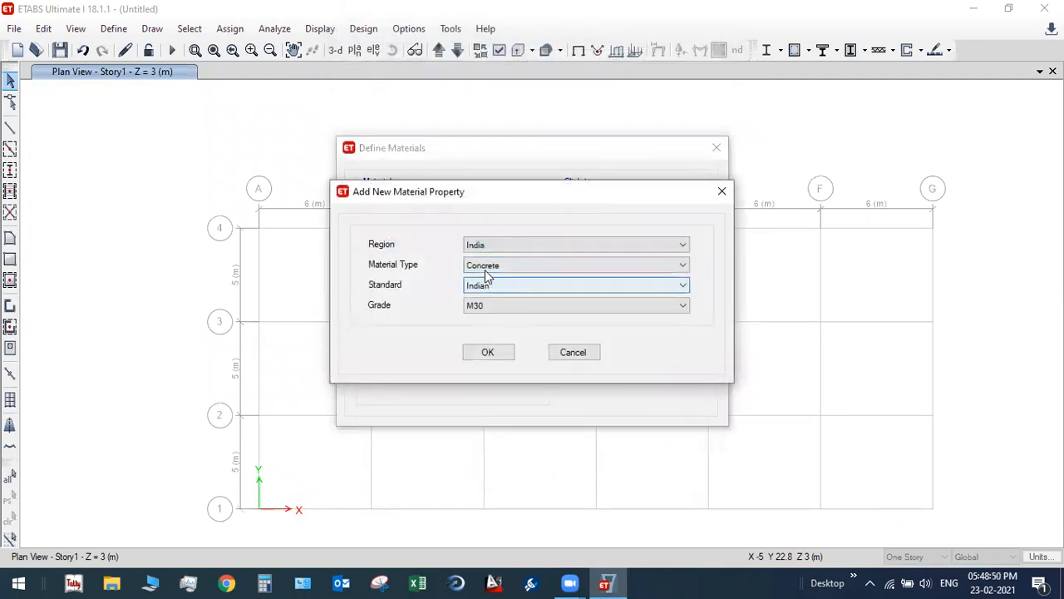
left_click(488, 267)
left_click(484, 320)
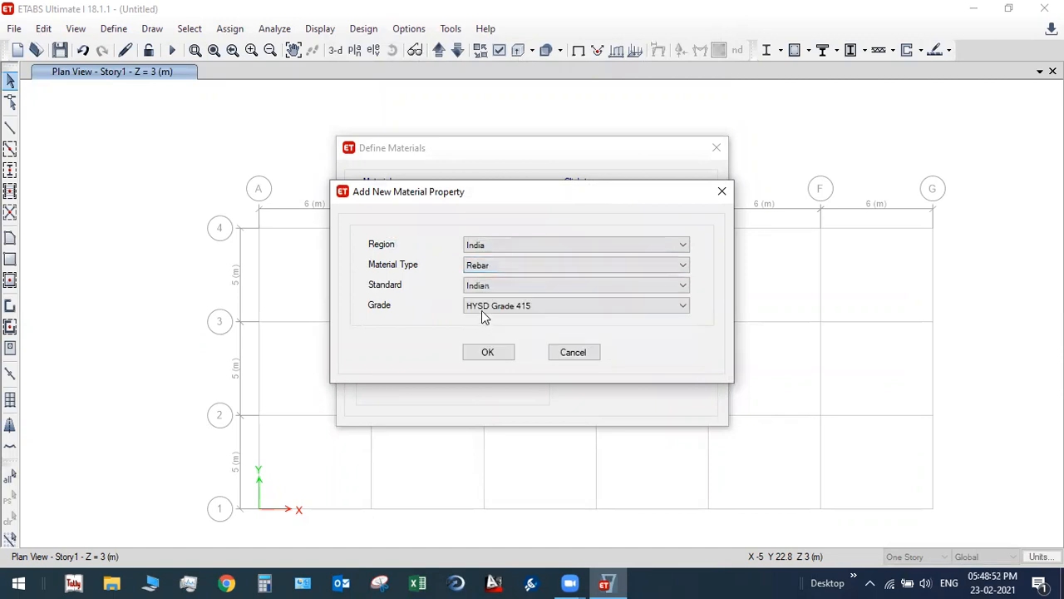
left_click(487, 350)
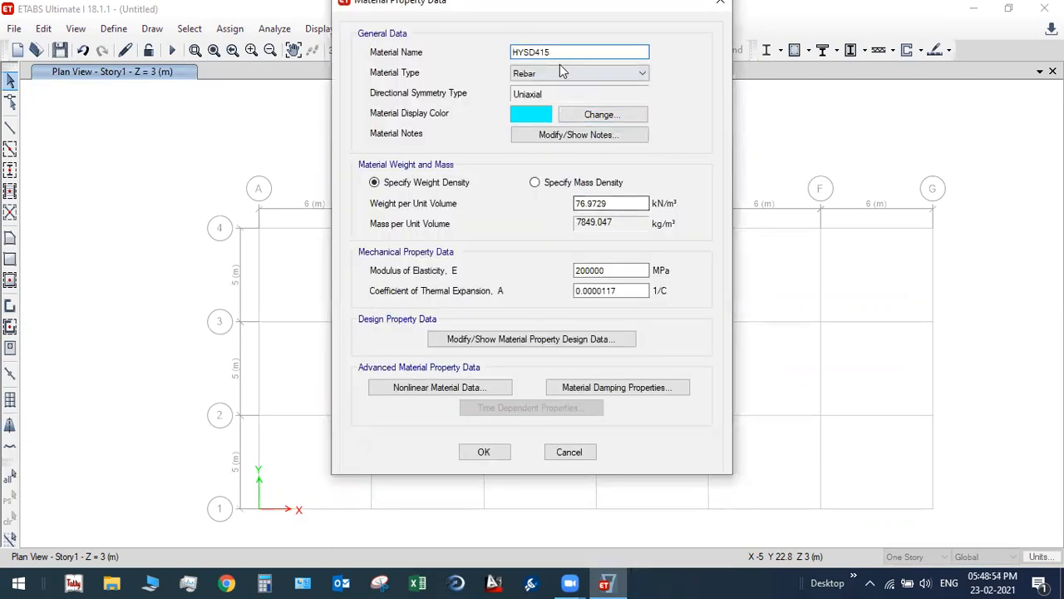
Name the Grade 415 rebar material Fe415 and specify its mass density as 7850 kg/m³.
left_click_drag(533, 52, 495, 63)
type("Fe")
left_click(535, 182)
left_click_drag(636, 223, 539, 220)
type("7850")
Set Fe415's expected yield strength to 415 MPa and expected tensile strength to 485 MPa, and accept the material.
left_click(522, 335)
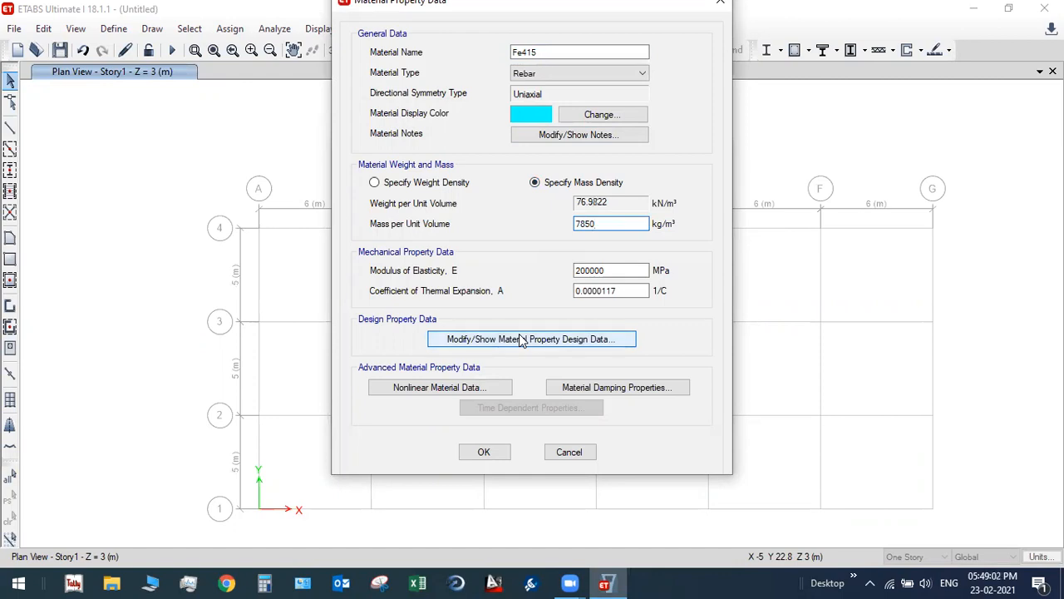
left_click_drag(616, 301, 528, 299)
type("415")
left_click_drag(616, 319, 516, 316)
type("485")
left_click(489, 403)
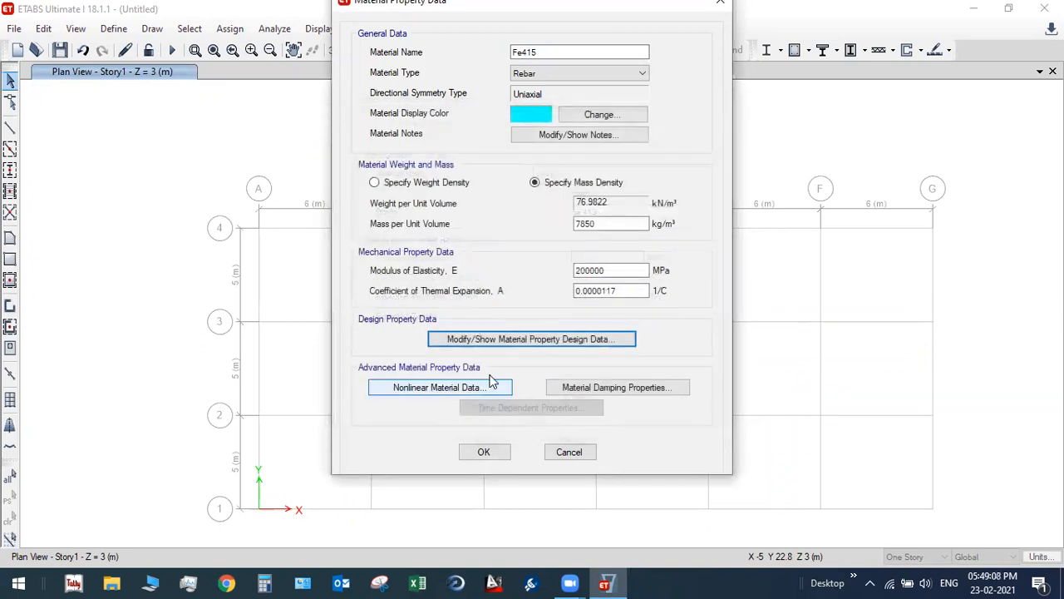
left_click(485, 453)
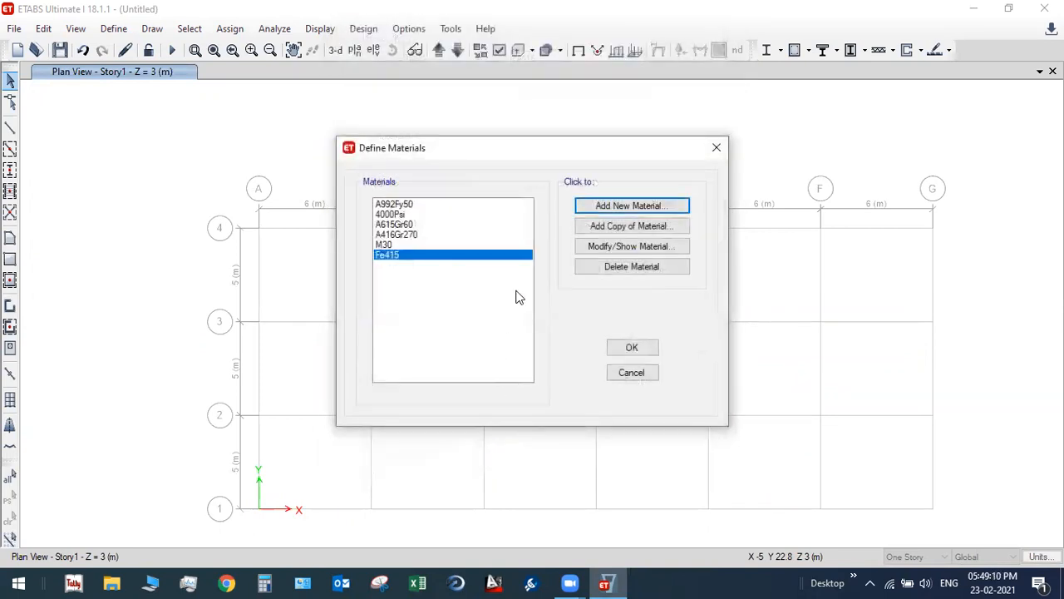
Add another Indian rebar material with HYSD Grade 500.
left_click(605, 213)
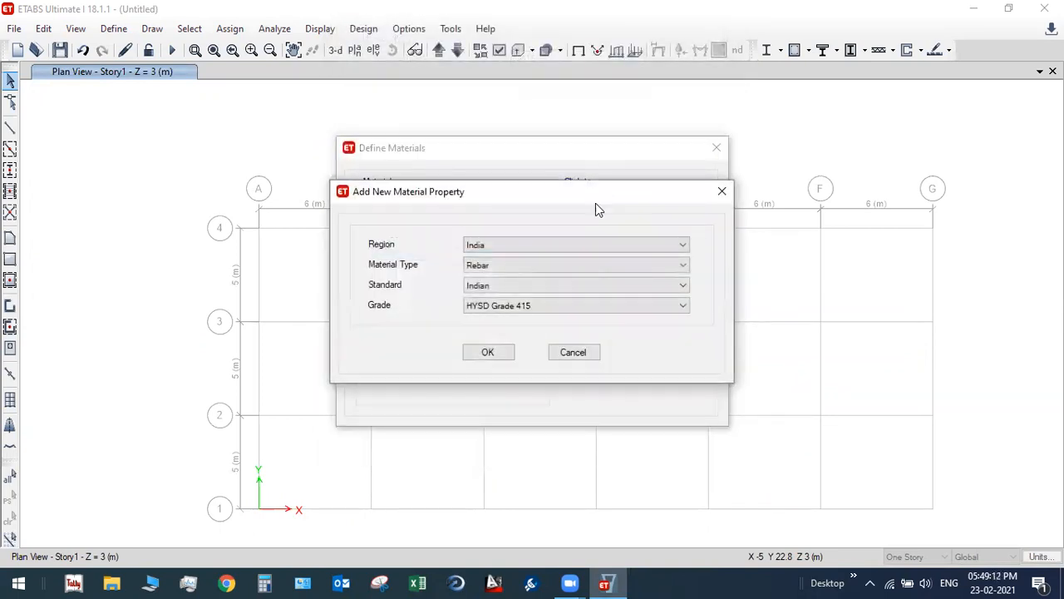
left_click(504, 309)
left_click(506, 350)
left_click(508, 308)
left_click(510, 330)
left_click(510, 309)
left_click(518, 340)
left_click(501, 350)
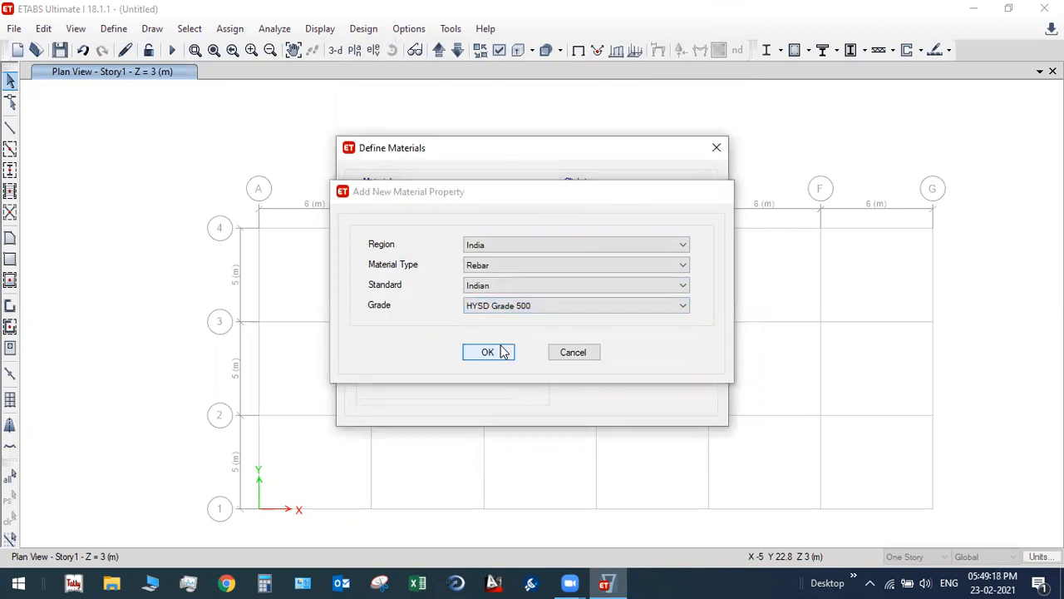
Name the Grade 500 rebar material Fe500 and specify its mass density as 7850 kg/m³.
left_click_drag(536, 52, 453, 46)
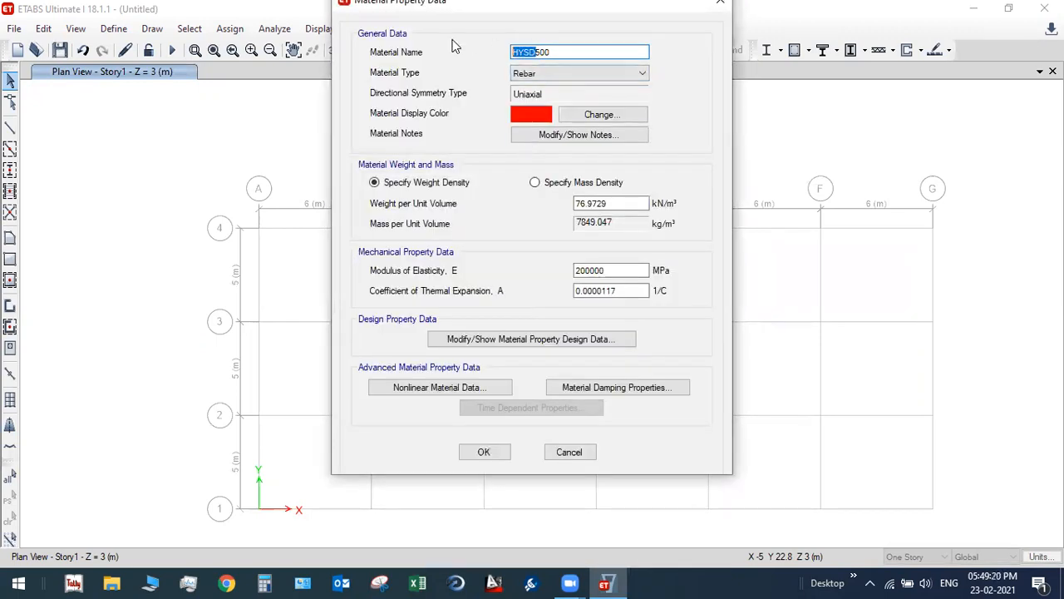
type("Fe")
left_click(555, 184)
left_click_drag(623, 223, 555, 226)
type("7850")
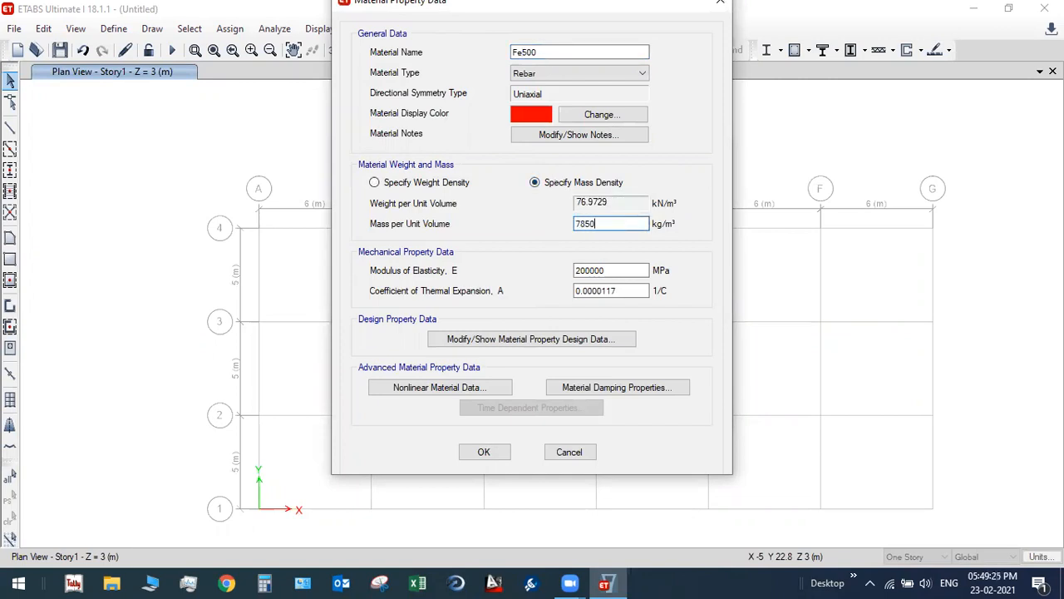
Set Fe500's expected yield strength to 500 MPa and expected tensile strength to 545 MPa, and accept the material.
left_click(536, 340)
left_click_drag(603, 299, 560, 306)
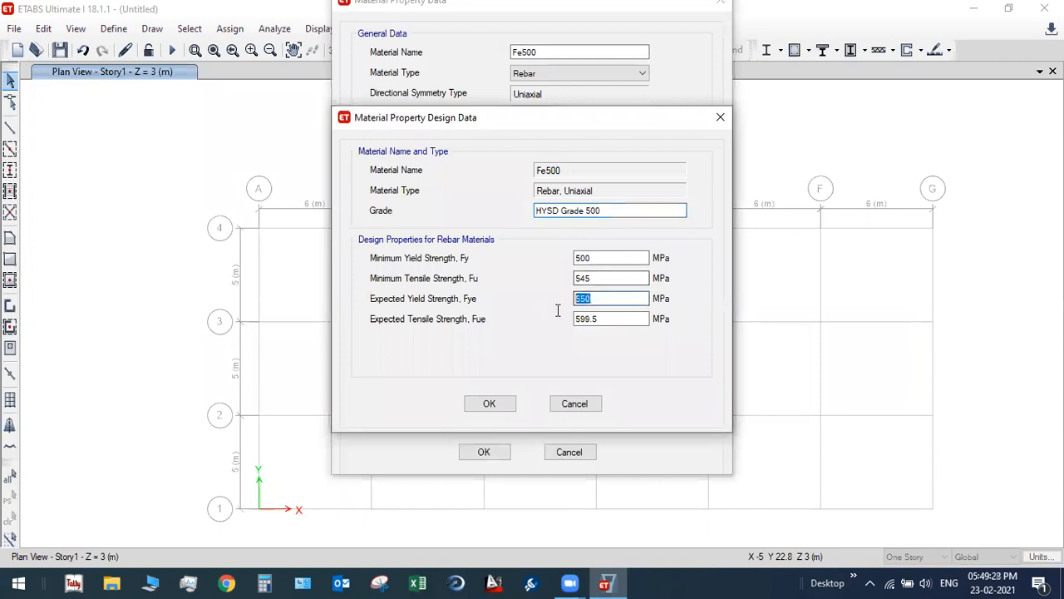
type("500")
key("Tab")
type("545")
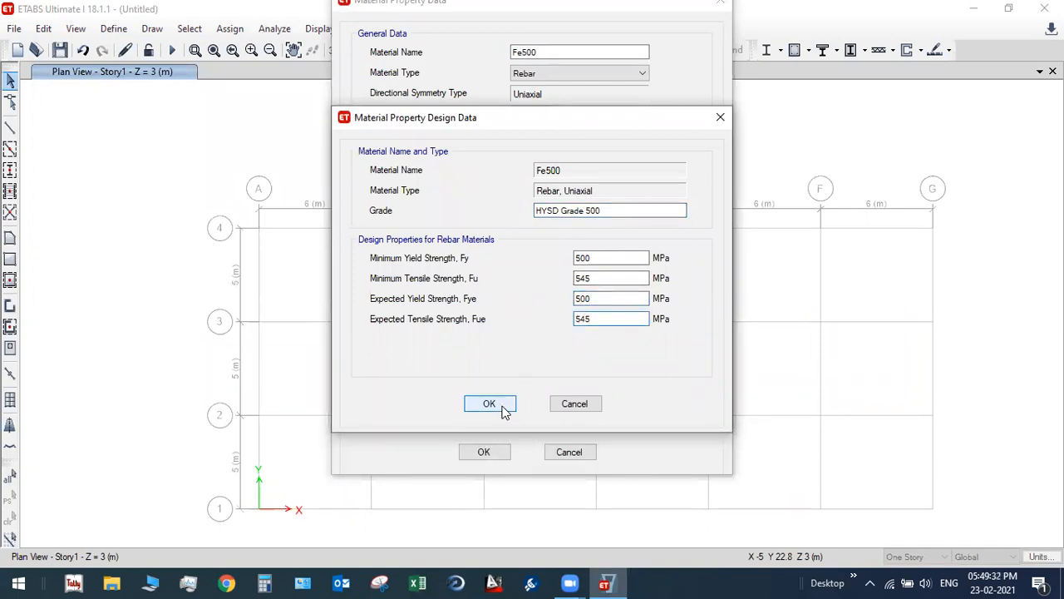
left_click(491, 404)
left_click(484, 452)
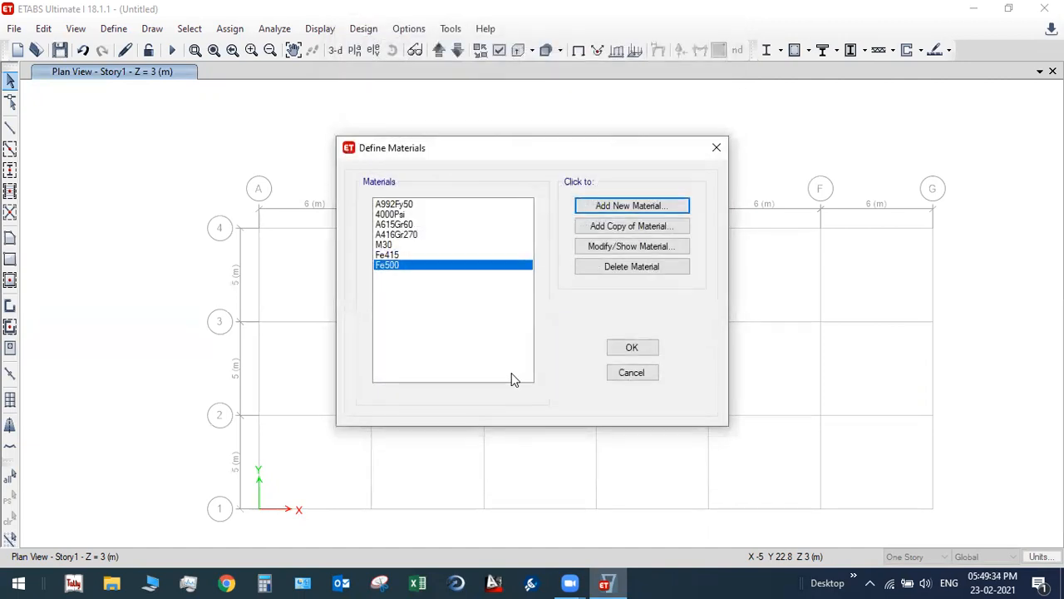
Modify the M30 concrete to a coefficient of thermal expansion of 0.0000095 1/C.
left_click(416, 244)
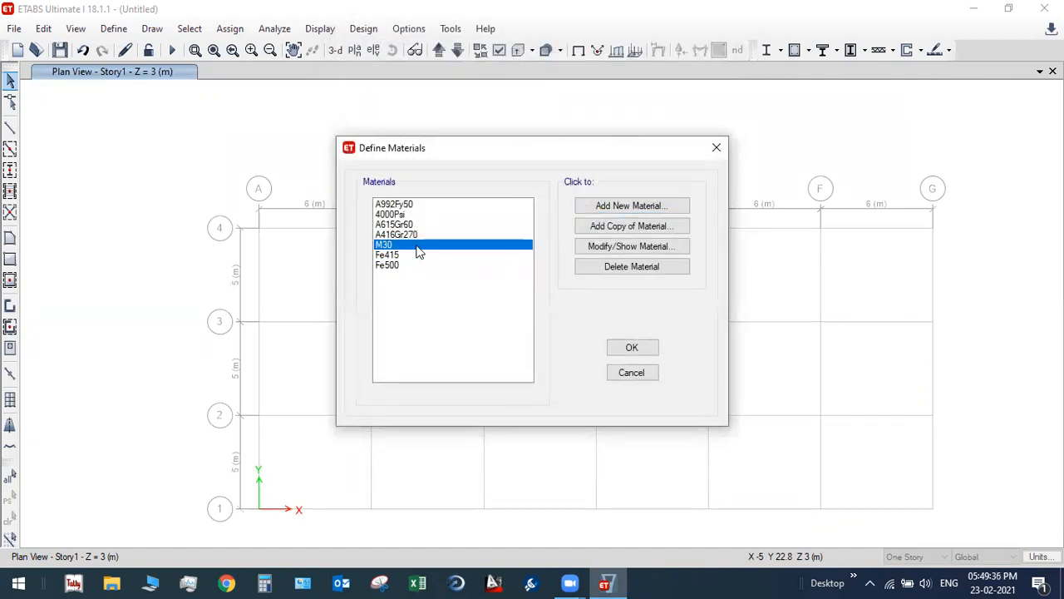
left_click(577, 247)
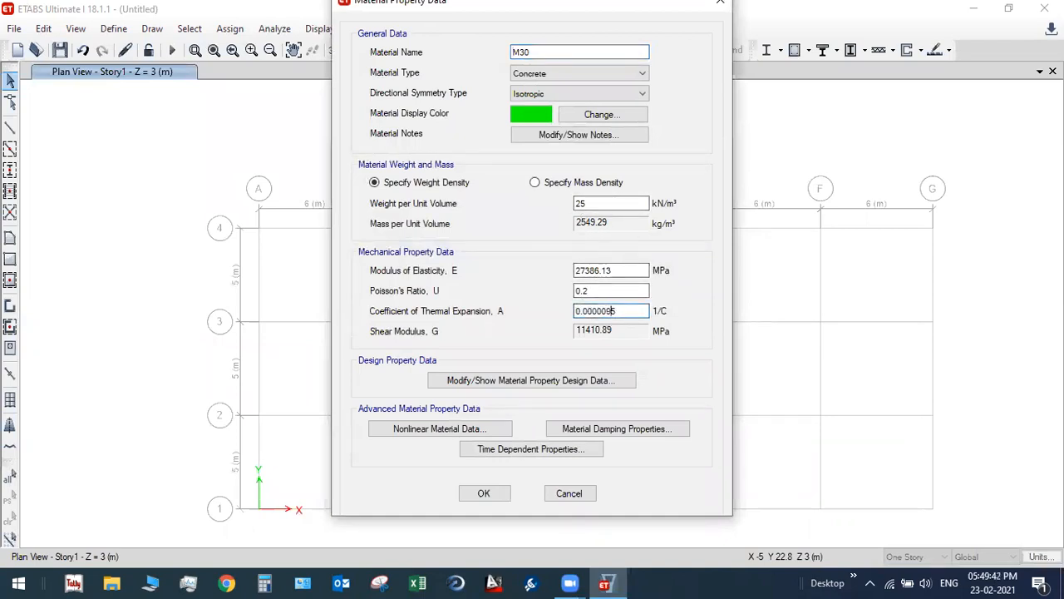
left_click(483, 492)
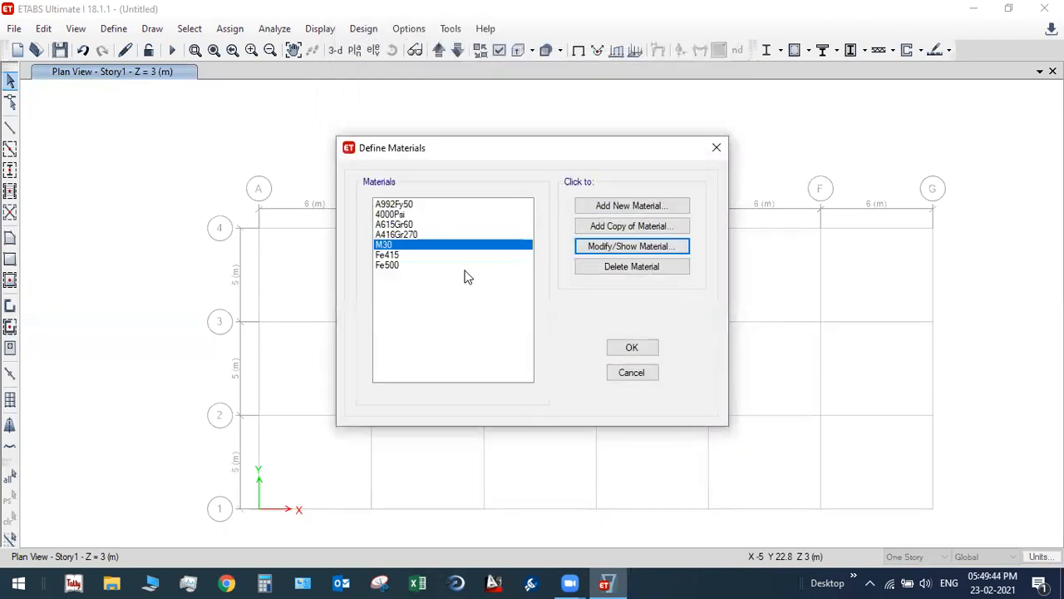
Examine the M30 concrete's material properties and its design property data.
left_click(606, 247)
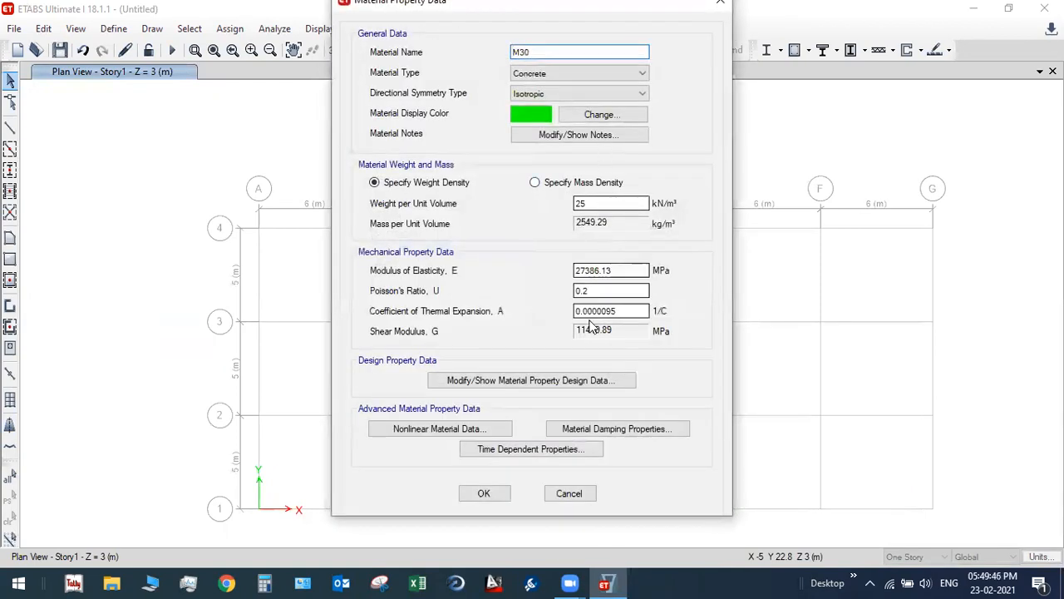
left_click(567, 380)
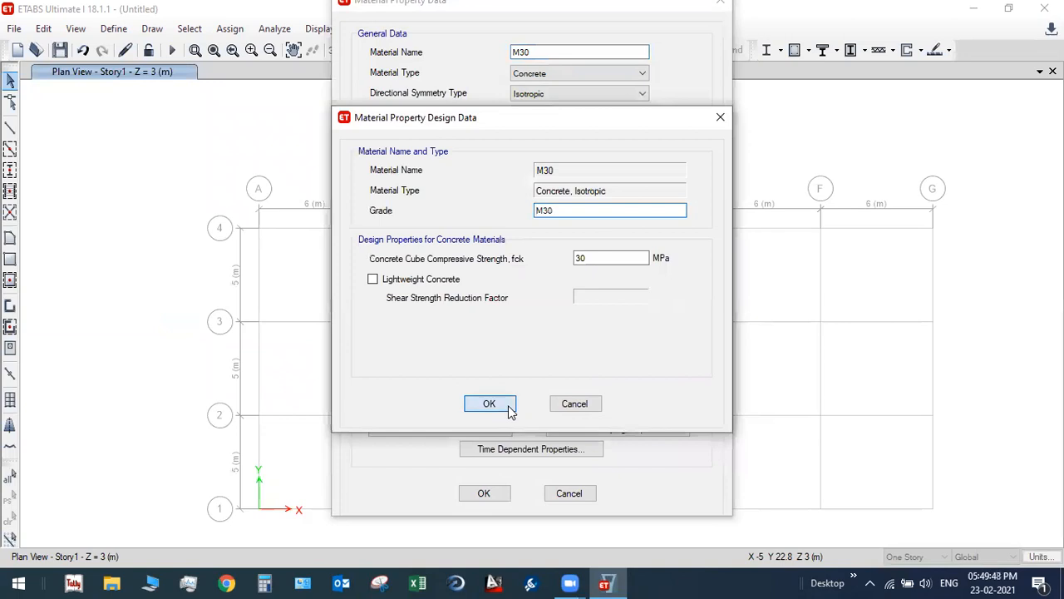
left_click(490, 404)
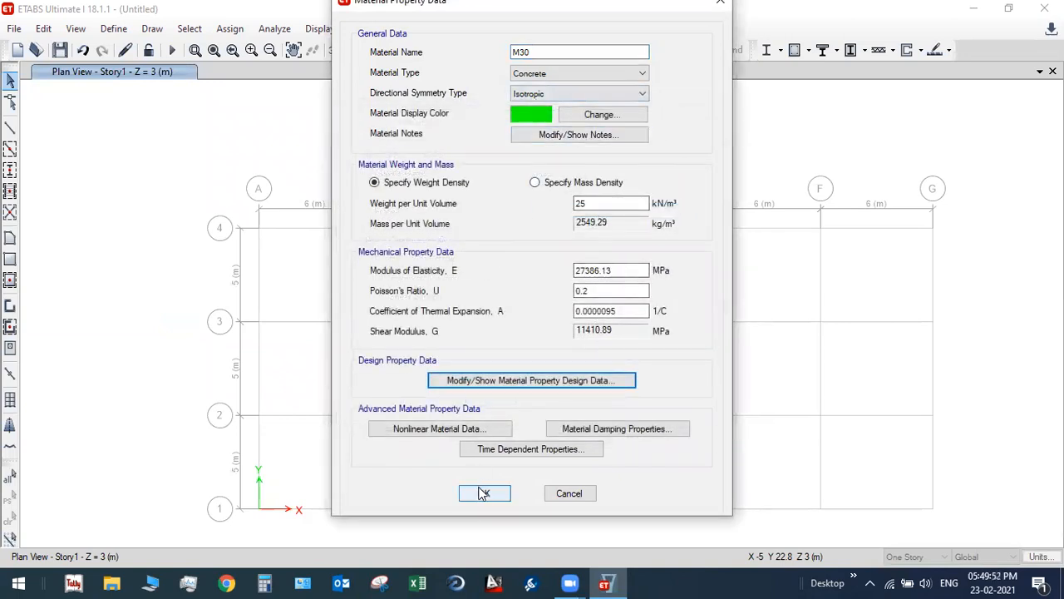
left_click(500, 380)
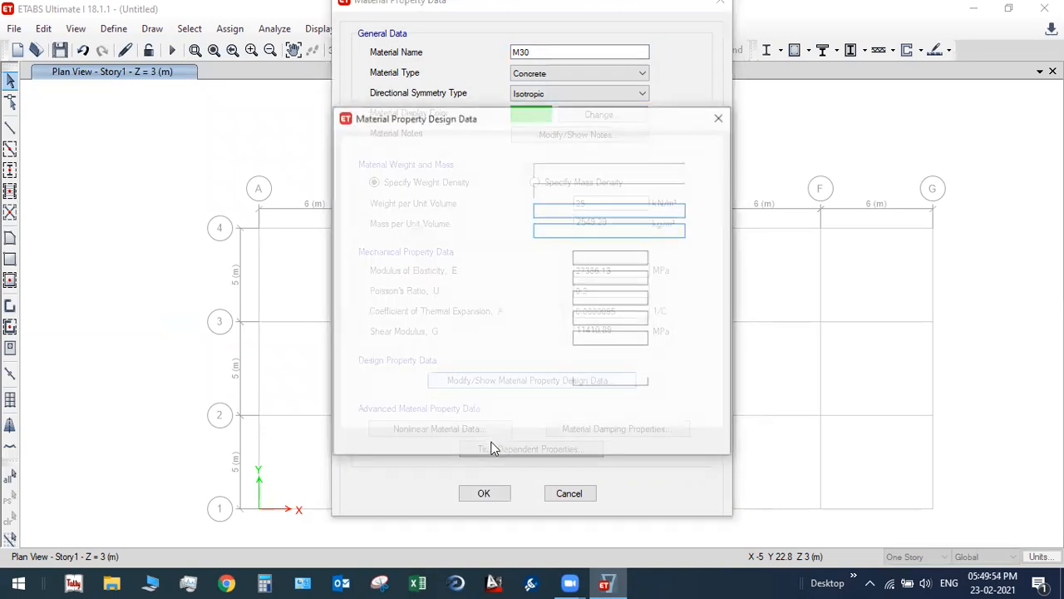
left_click(489, 403)
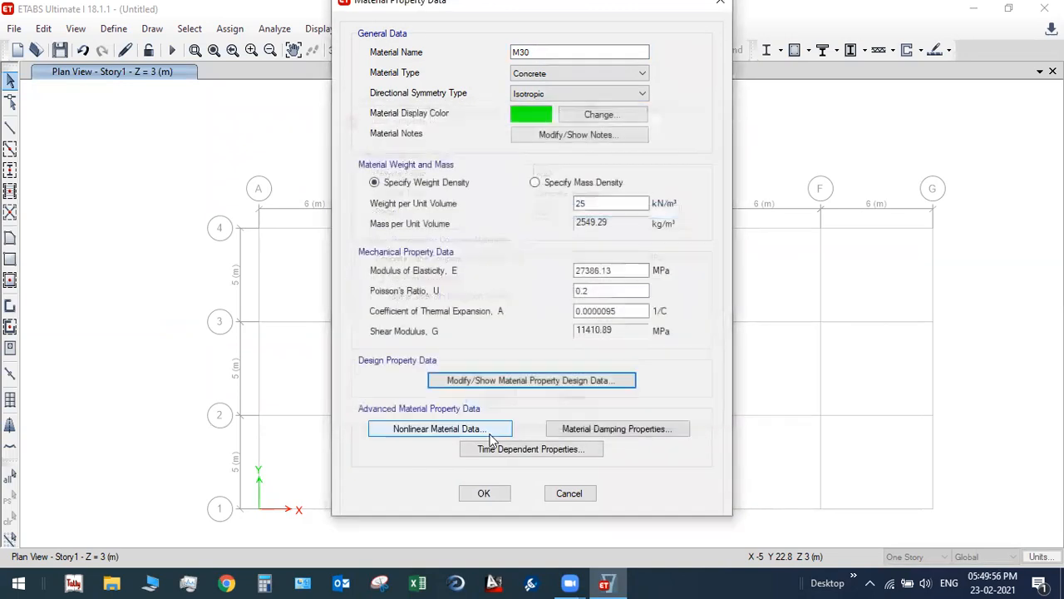
left_click(486, 493)
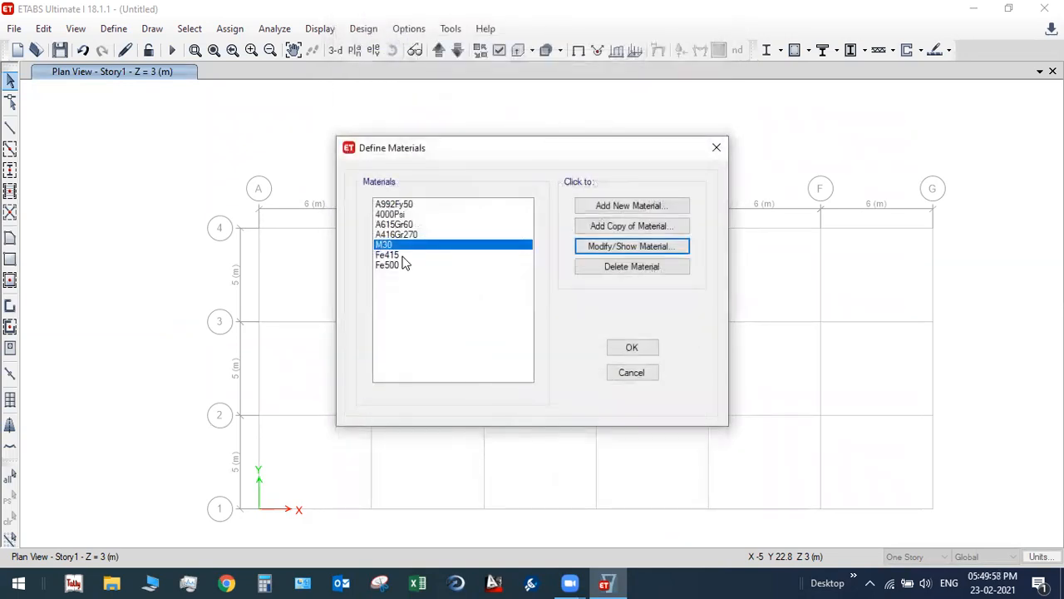
Examine the material properties and design data of the Fe415 and Fe500 rebar materials, and finish the material definitions.
left_click(494, 255)
left_click(584, 250)
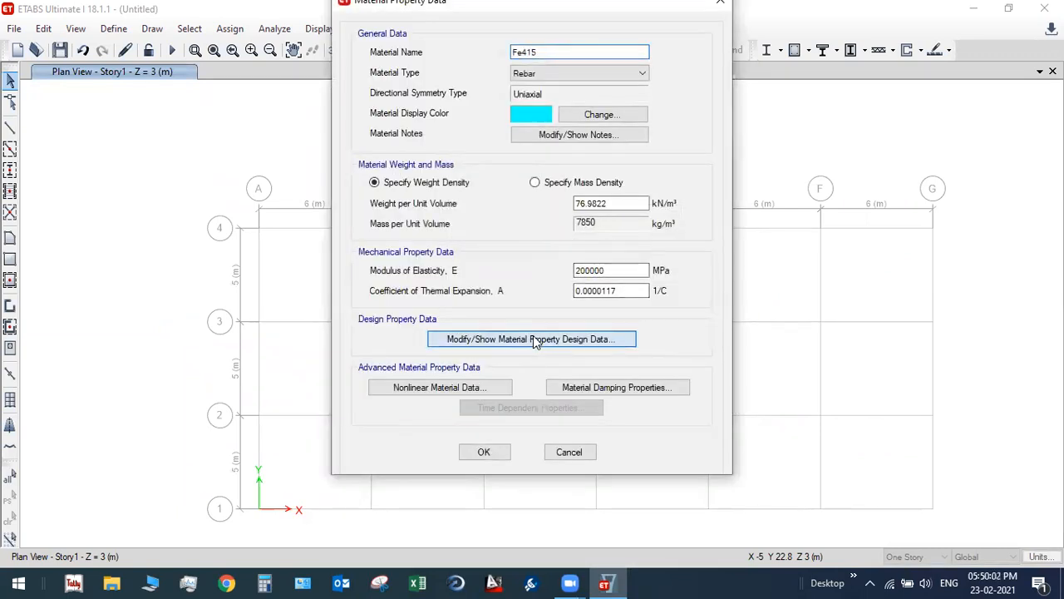
left_click(598, 340)
left_click(498, 407)
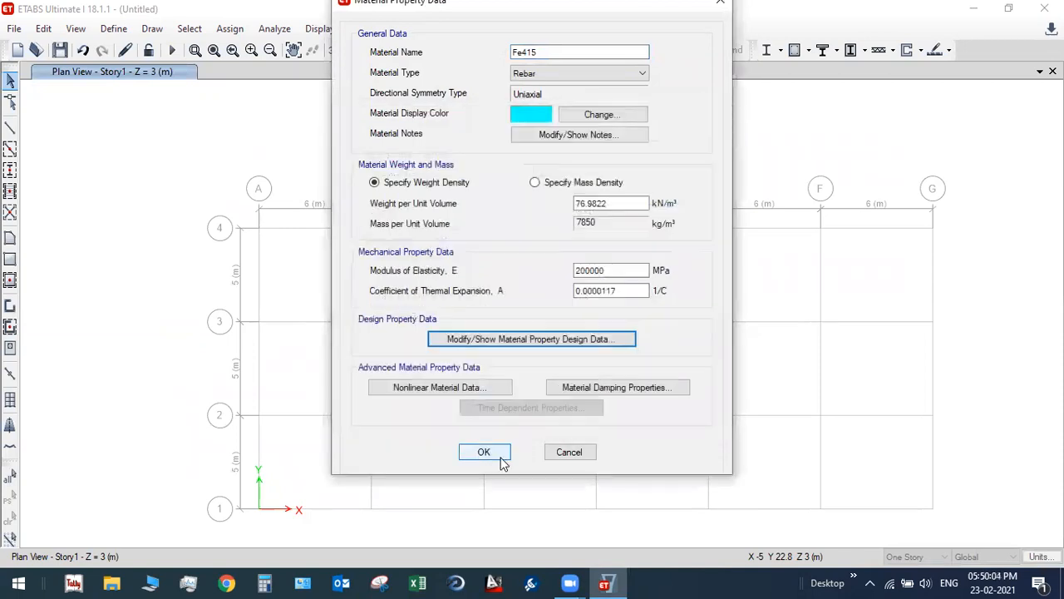
left_click(487, 453)
left_click(410, 265)
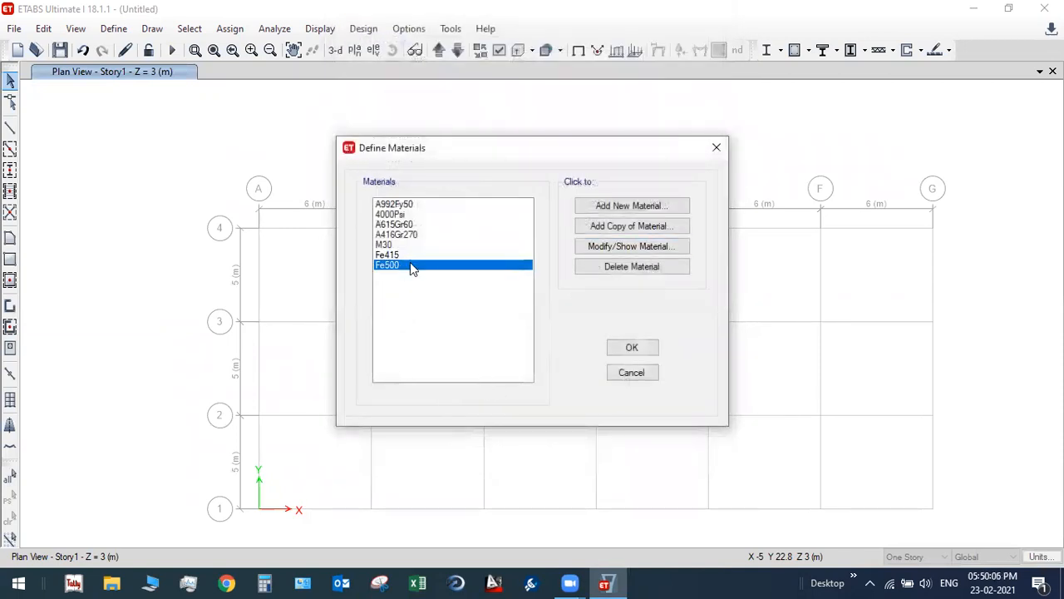
left_click(578, 248)
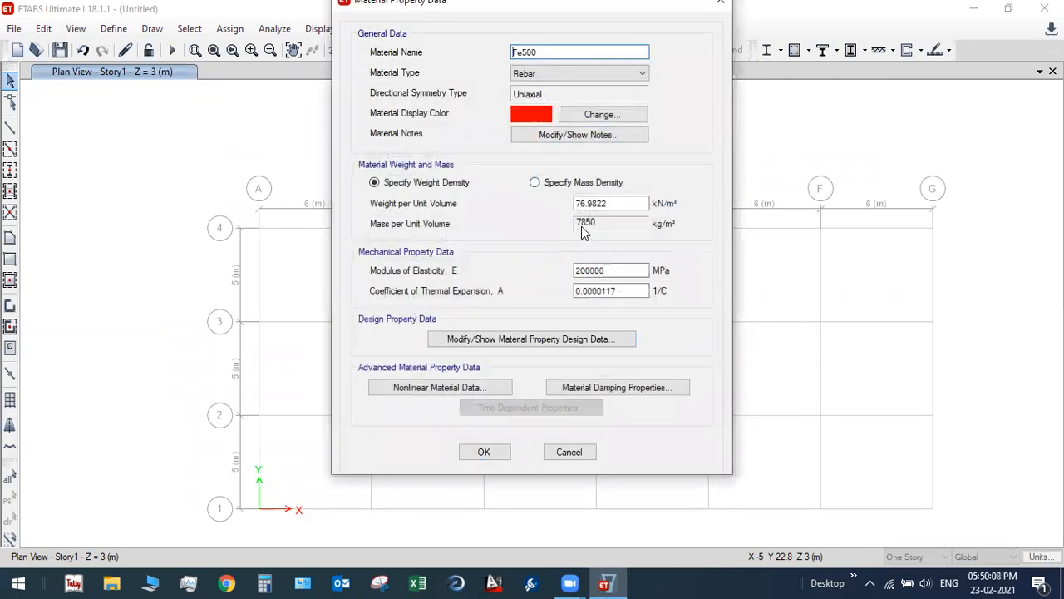
left_click(545, 339)
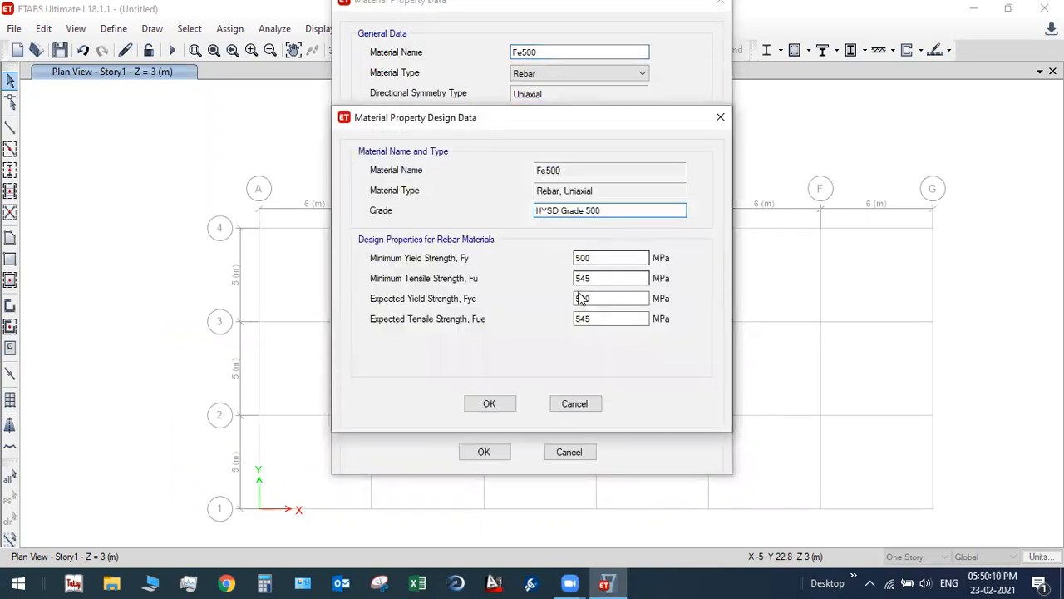
left_click(491, 404)
left_click(504, 452)
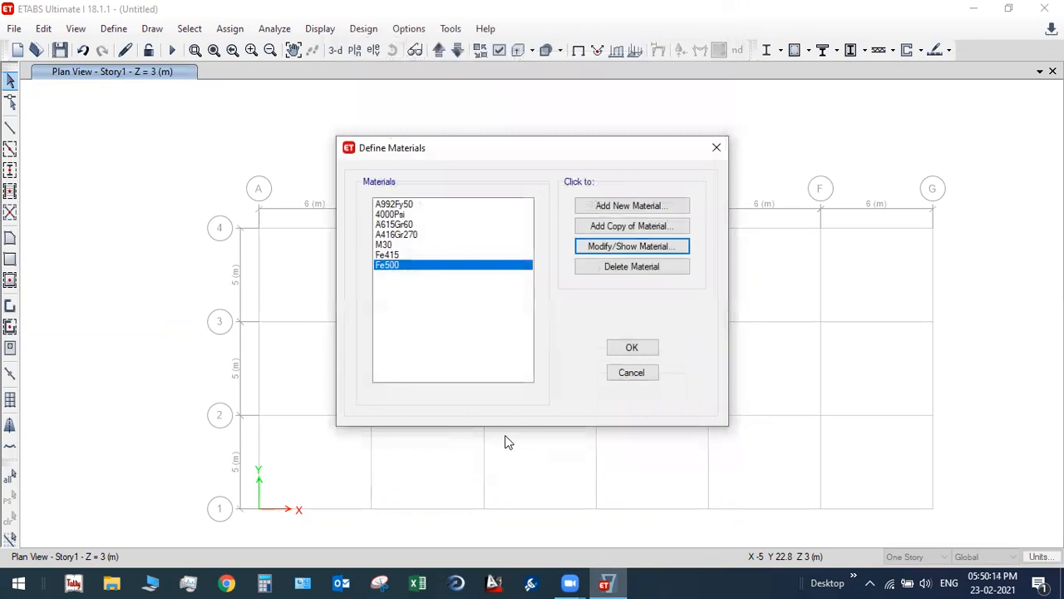
left_click(613, 352)
Add a concrete rectangular frame section named B250X500M30 with M30 material, 500 mm depth and 250 mm width.
left_click(114, 30)
mouse_move(216, 77)
left_click(375, 76)
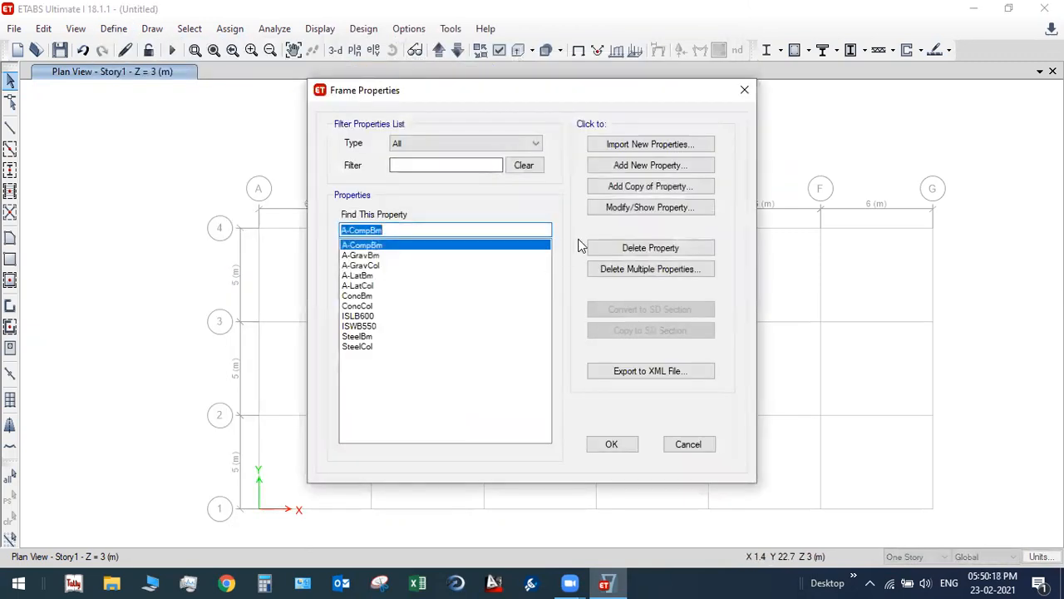
left_click(650, 165)
left_click(264, 253)
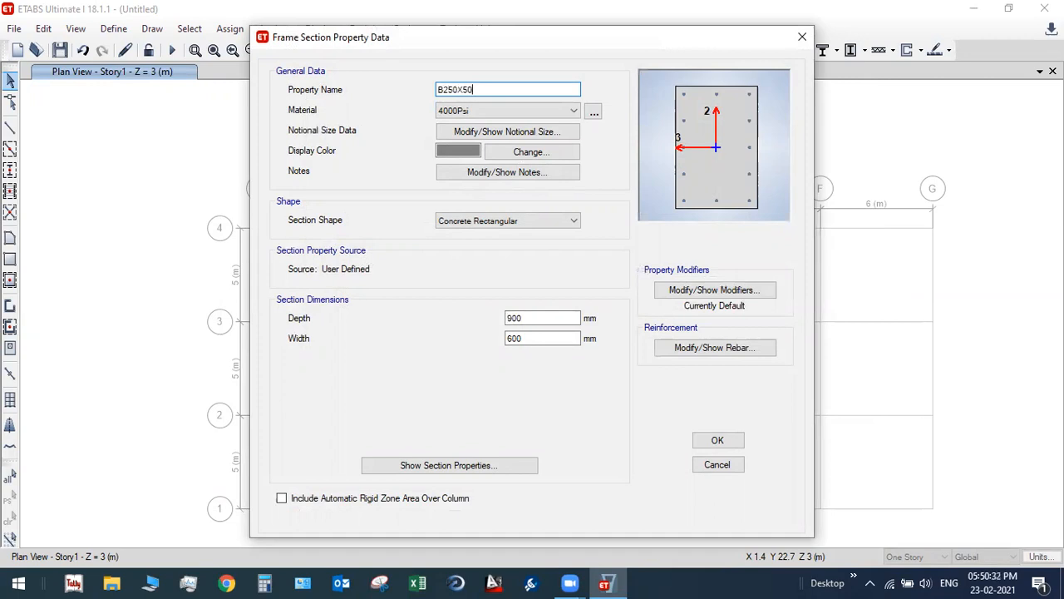
type("0")
left_click(466, 111)
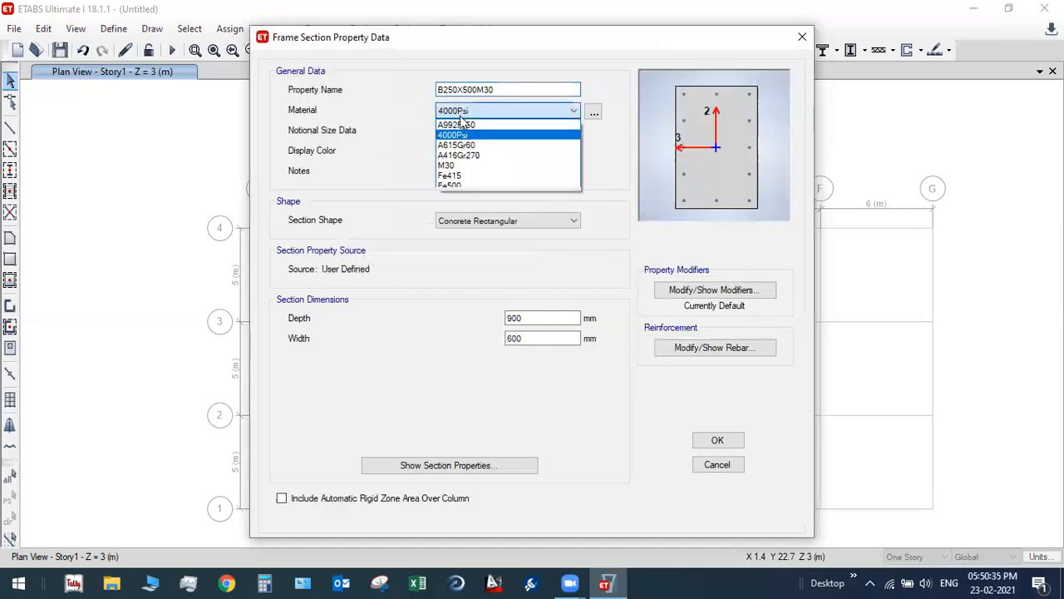
left_click(453, 164)
double_click(522, 317)
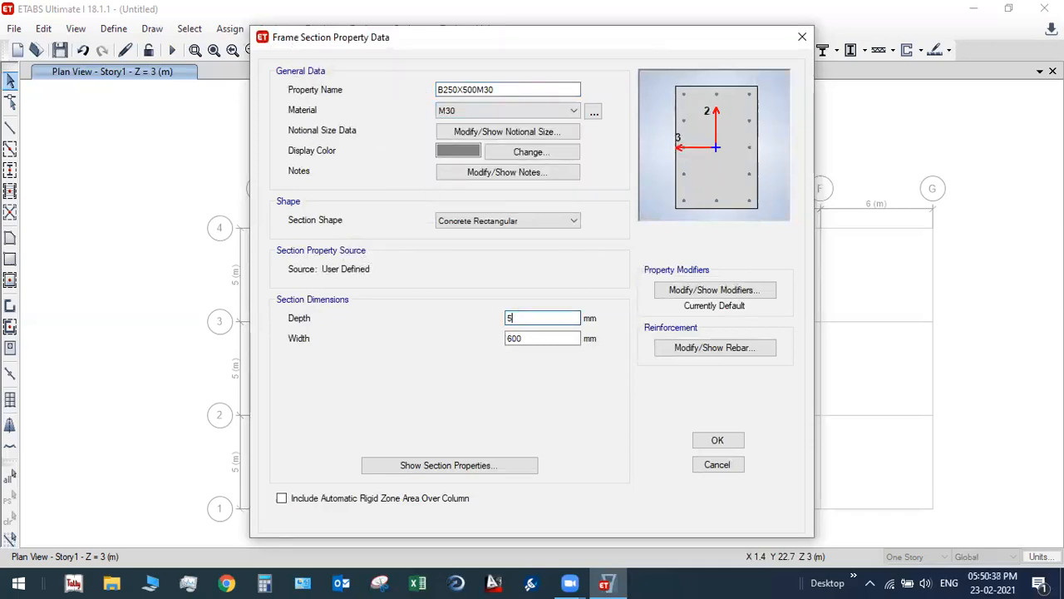
key("Tab")
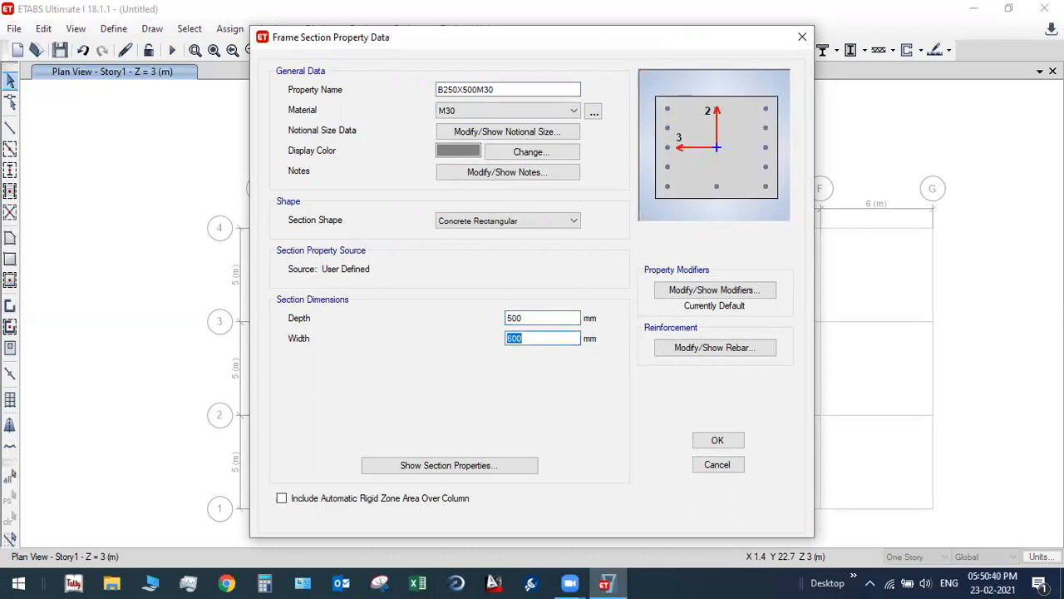
Set the section's reinforcement to M3 Design Only (Beam) with 50 mm top and bottom cover, Fe500 longitudinal bars and Fe415 ties, and accept it.
left_click(665, 347)
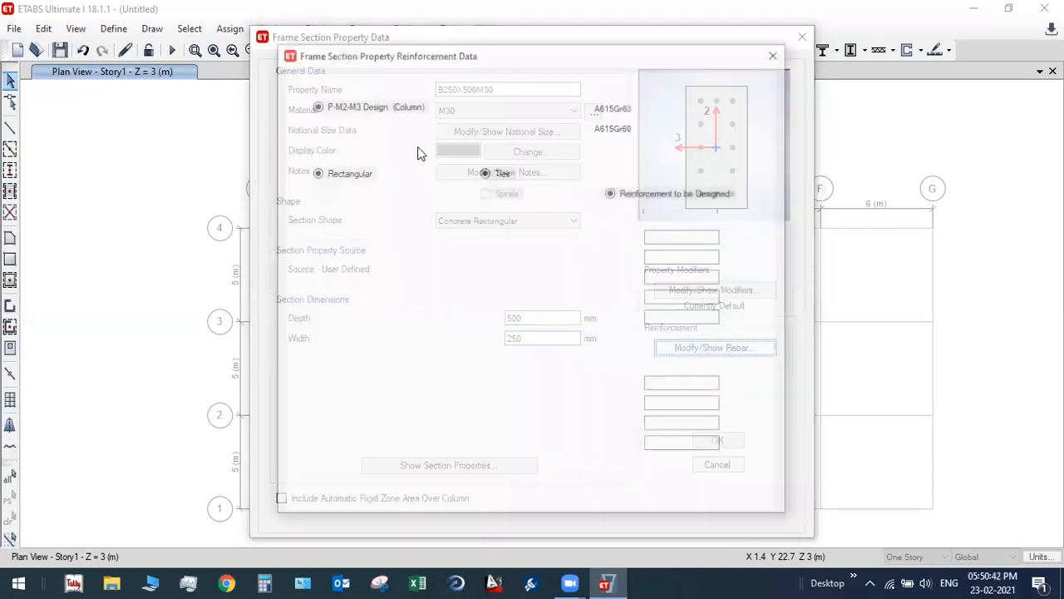
left_click(366, 126)
left_click_drag(454, 173, 376, 182)
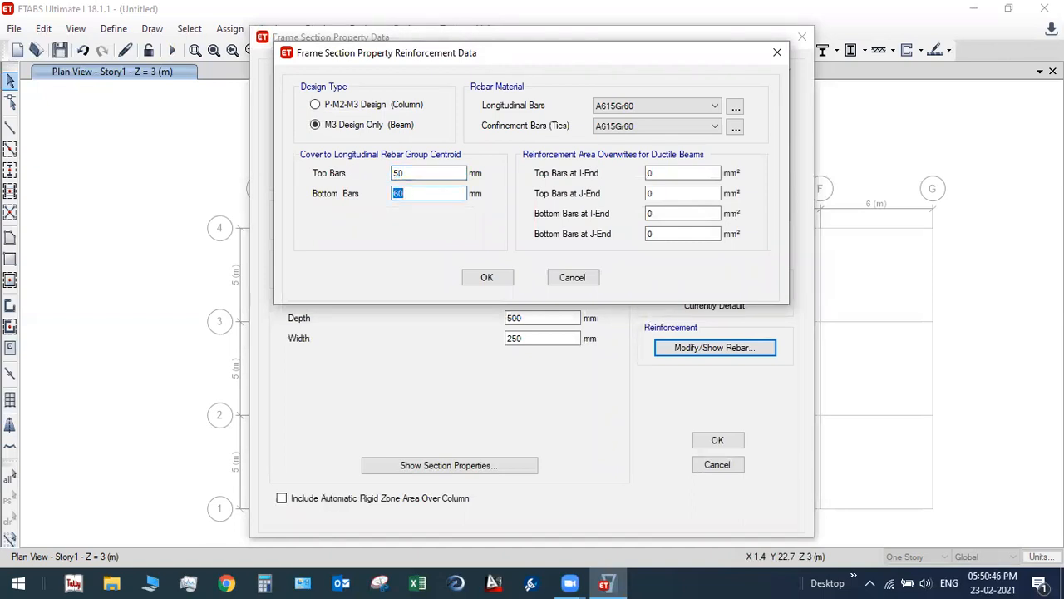
left_click(640, 106)
left_click(616, 143)
left_click(619, 125)
left_click(620, 152)
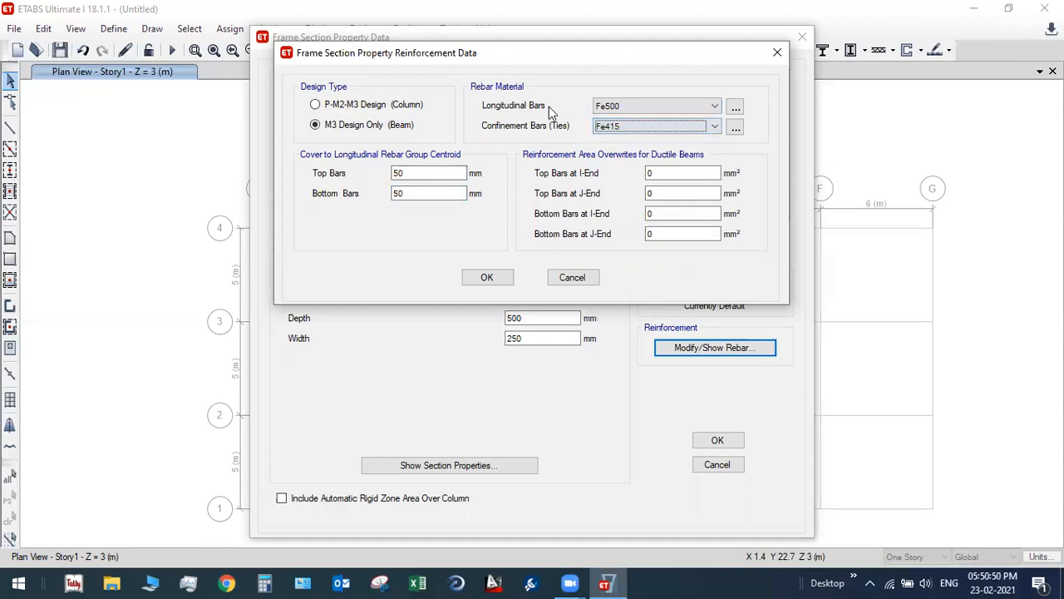
left_click(488, 277)
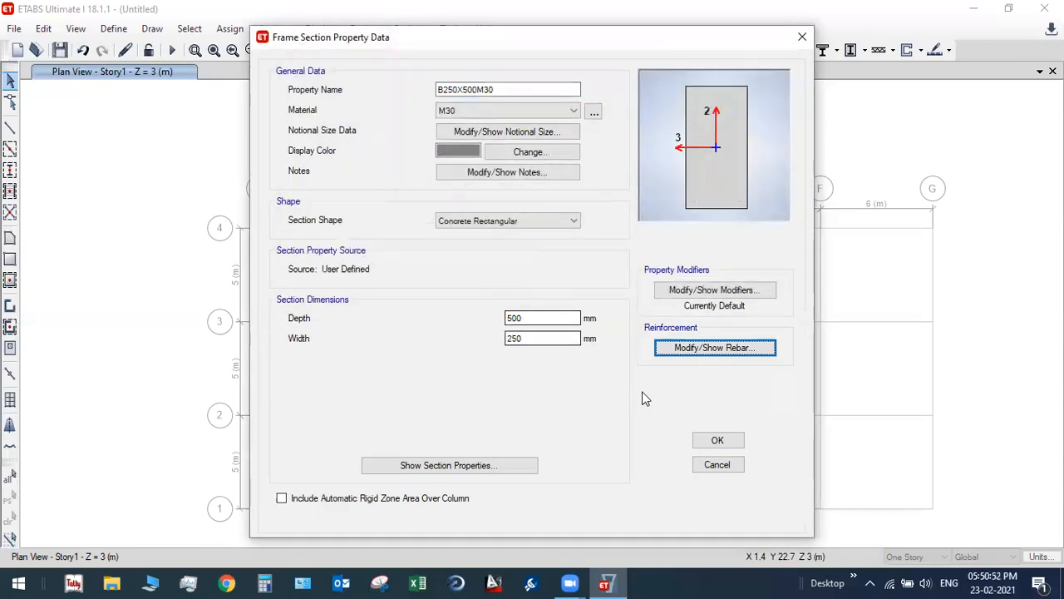
left_click(713, 441)
left_click(611, 444)
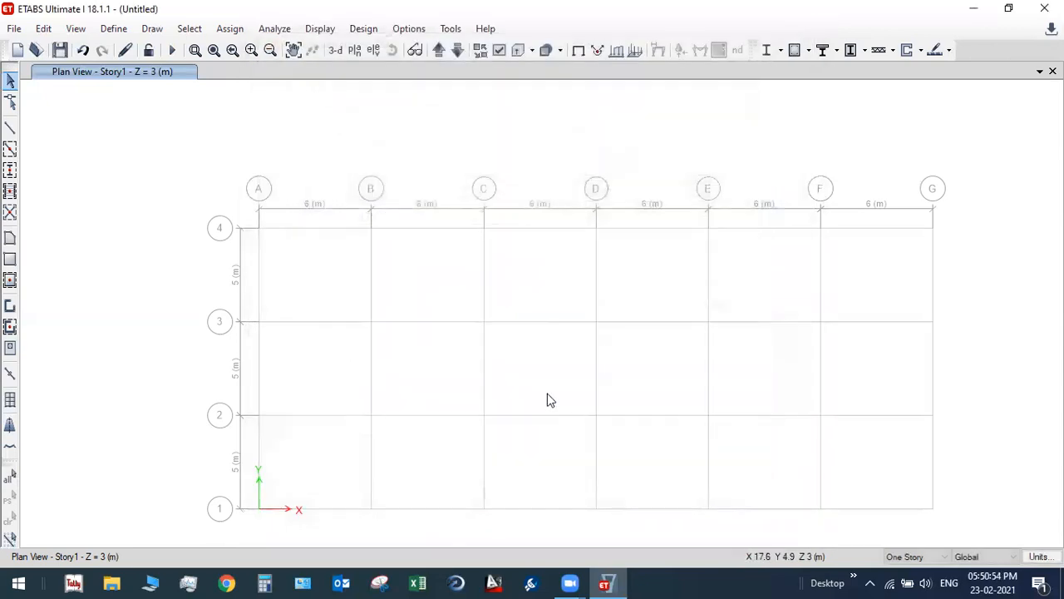
Draw B250X500M30 beams along grid line 4 in the A–B, C–D and E–F bays.
left_click(10, 148)
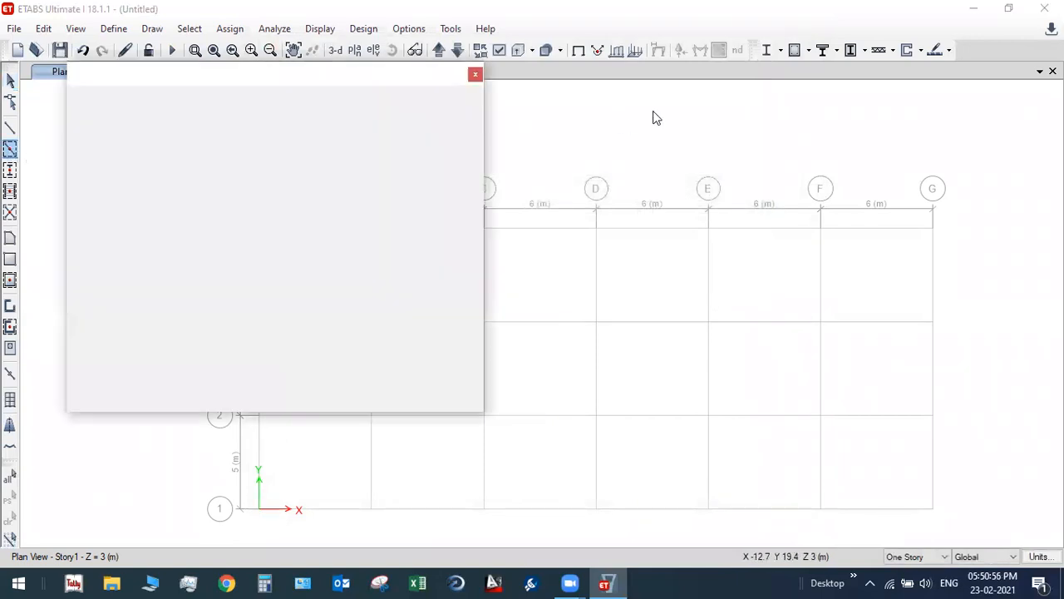
left_click(778, 152)
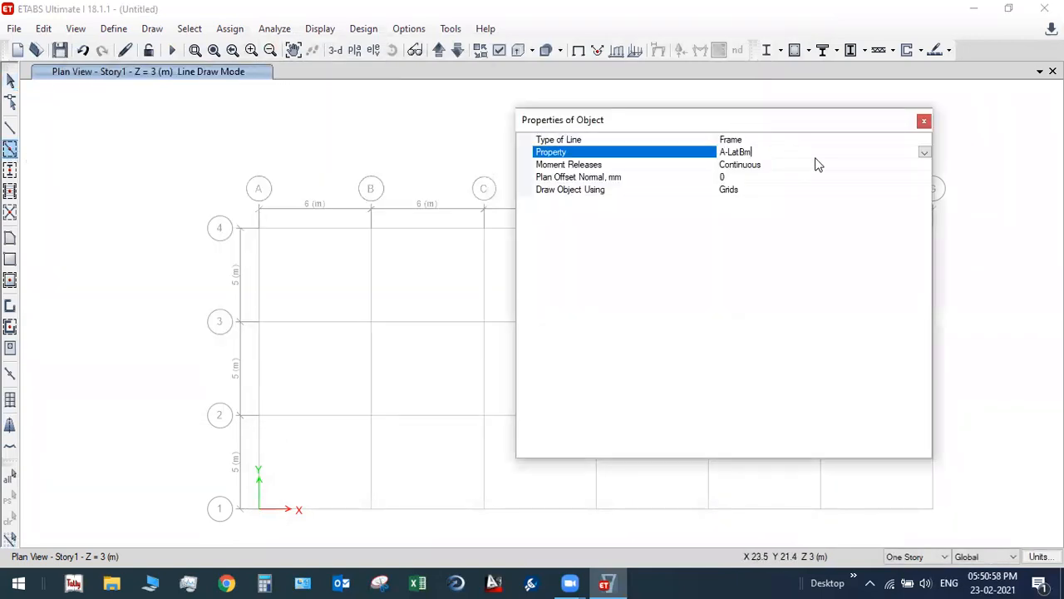
left_click(924, 153)
left_click(753, 228)
left_click(923, 123)
left_click(352, 229)
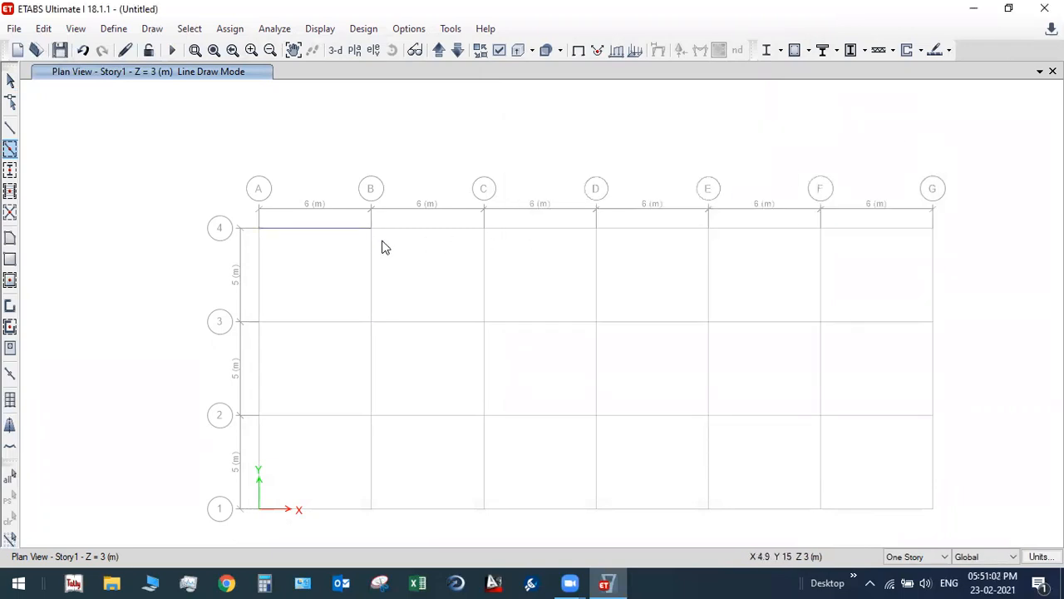
left_click(540, 232)
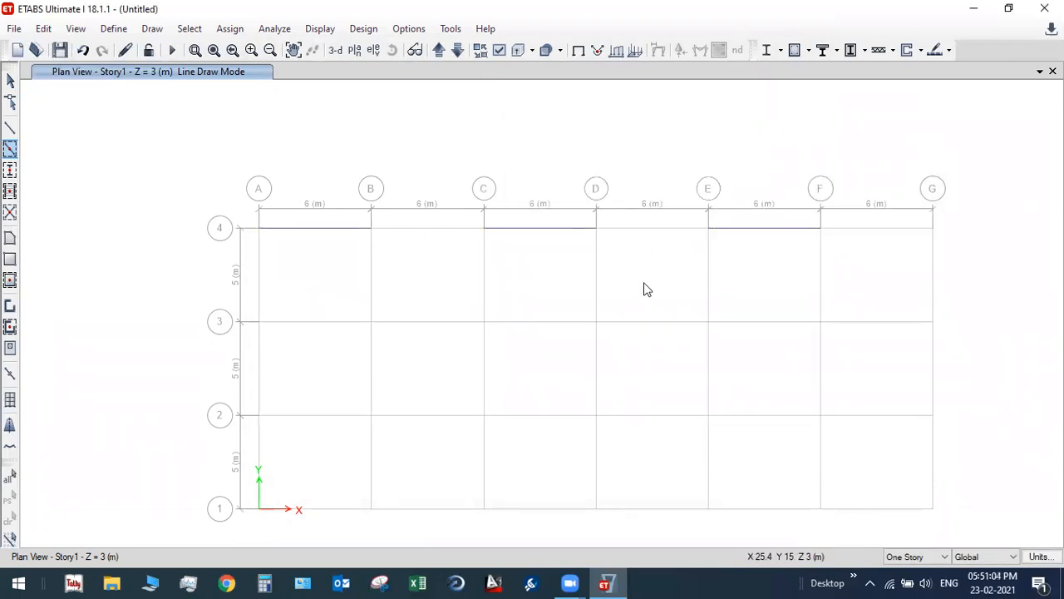
Draw matching beams along grid line 2 in the A–B, C–D and E–F bays.
left_click(331, 416)
left_click(499, 417)
left_click(732, 424)
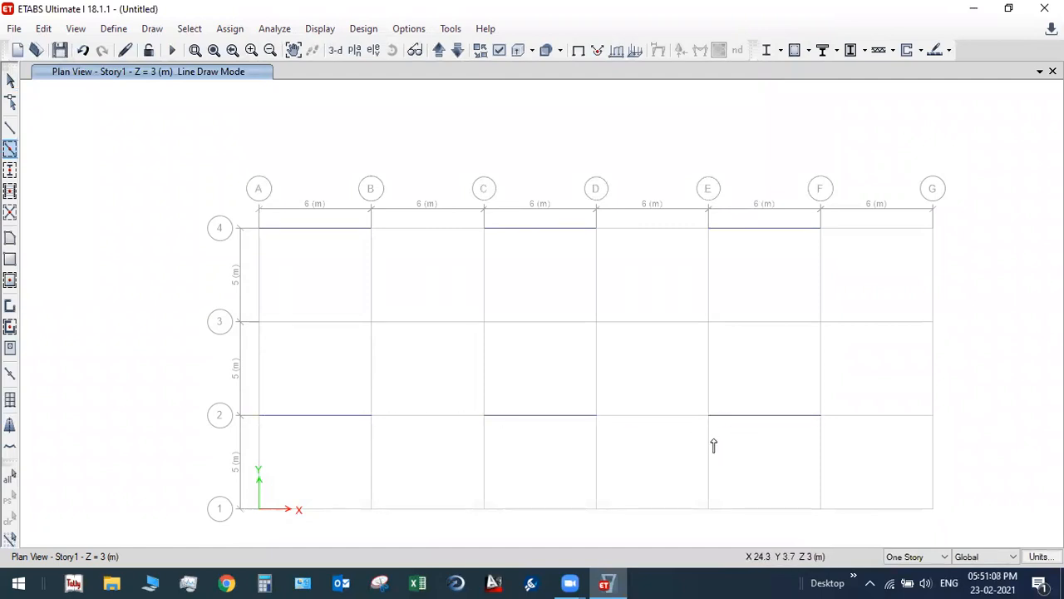
key("Escape")
Assign a pinned restraint to joint A4 and a roller restraint to joint B4.
left_click_drag(246, 212, 280, 252)
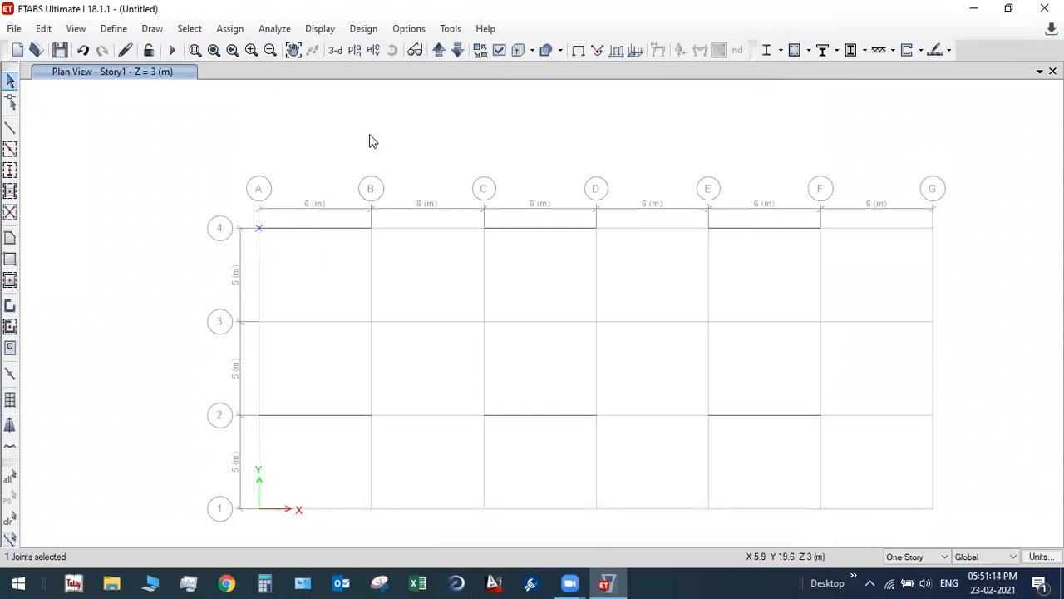
left_click(230, 29)
mouse_move(345, 49)
left_click(499, 48)
left_click(802, 263)
left_click(877, 303)
left_click_drag(363, 212, 383, 246)
left_click(837, 260)
left_click(881, 299)
Assign a fixed restraint to joint C4 and a roller restraint to joint D4.
left_click_drag(467, 218, 539, 263)
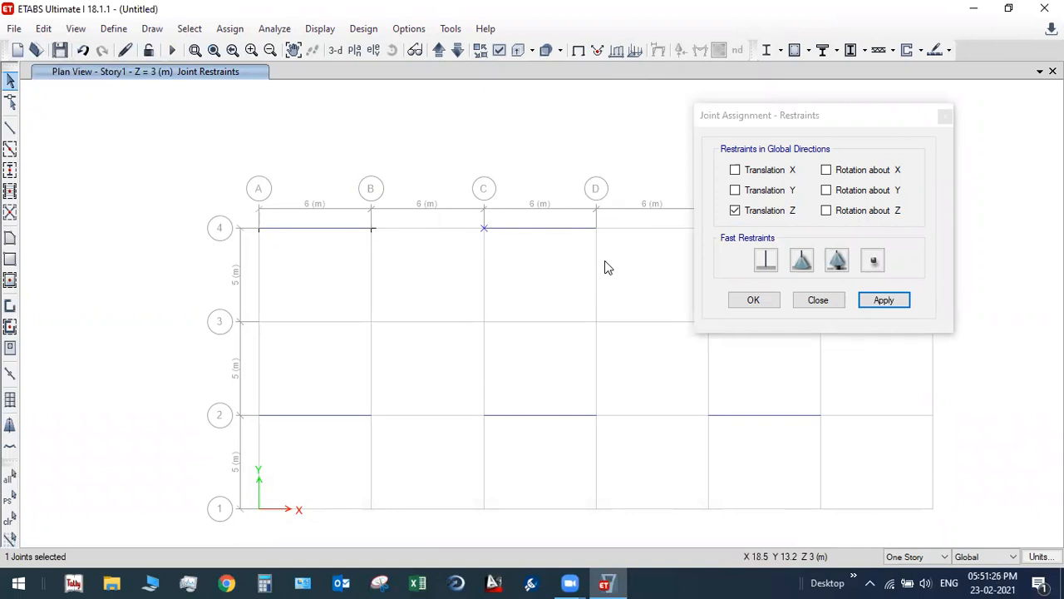
left_click(766, 261)
left_click(881, 301)
left_click_drag(589, 211, 617, 249)
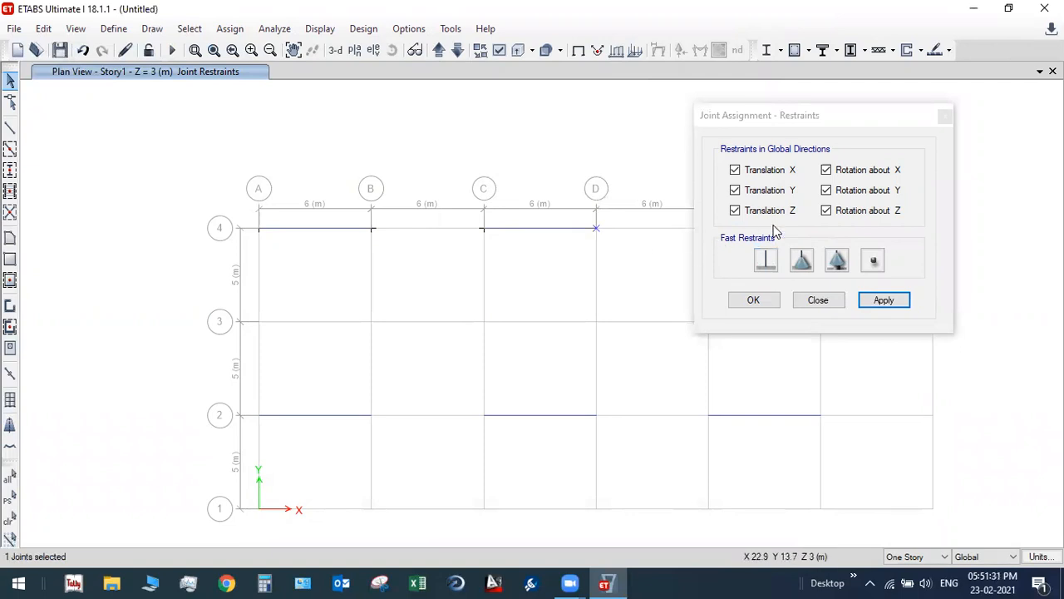
left_click(837, 263)
left_click(881, 303)
Assign fixed restraints to joints E4 and F4 at the ends of the third beam on grid line 4.
middle_click_drag(652, 253, 451, 230)
left_click_drag(498, 202, 541, 240)
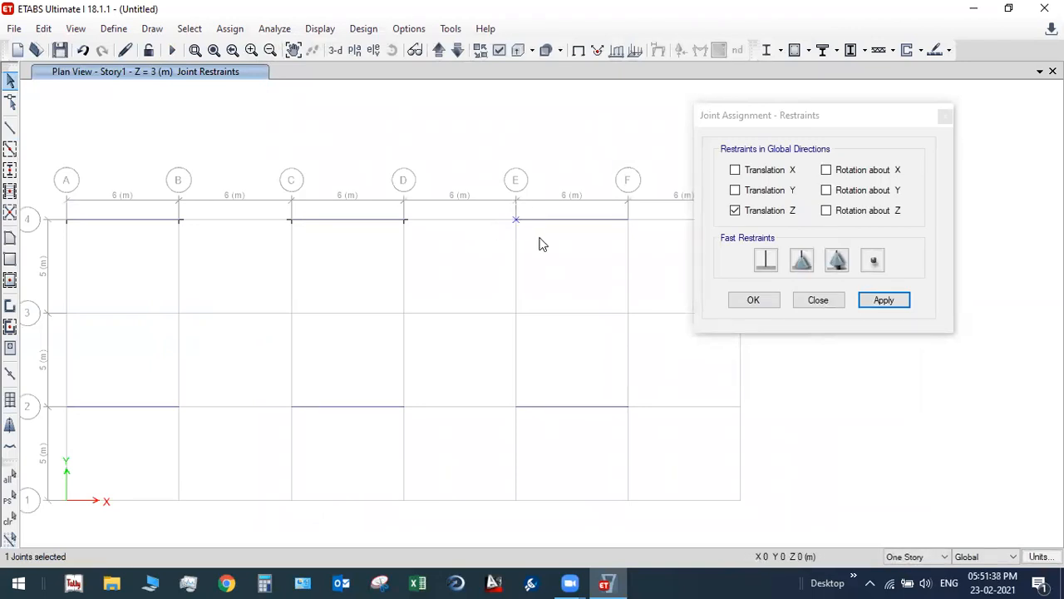
left_click(764, 262)
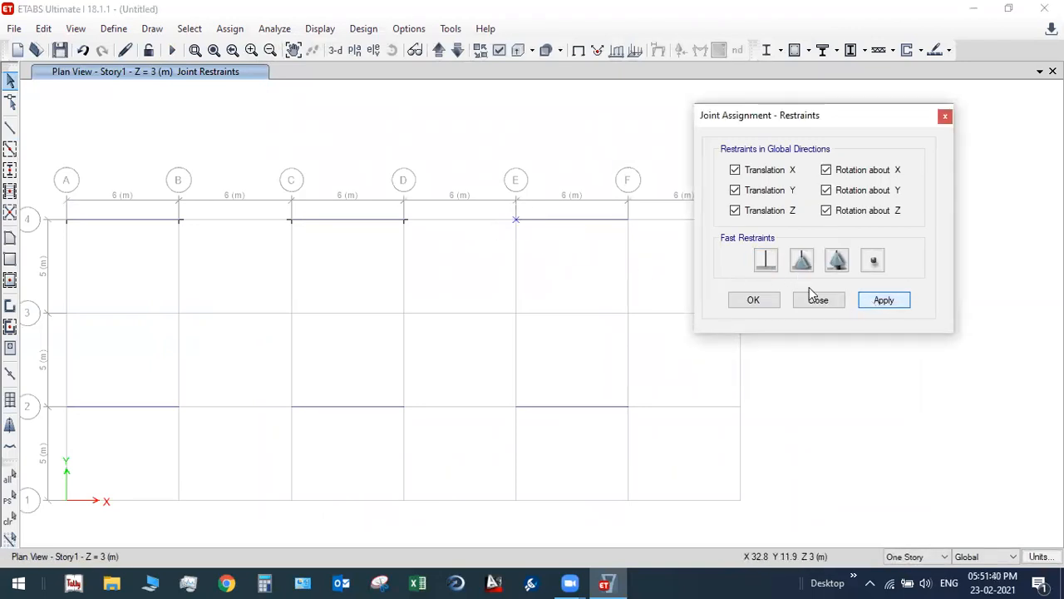
left_click(624, 220)
left_click(879, 305)
Assign fixed restraints to joints A2, B2 and C2 on grid line 2.
left_click_drag(67, 402, 97, 429)
left_click(179, 406)
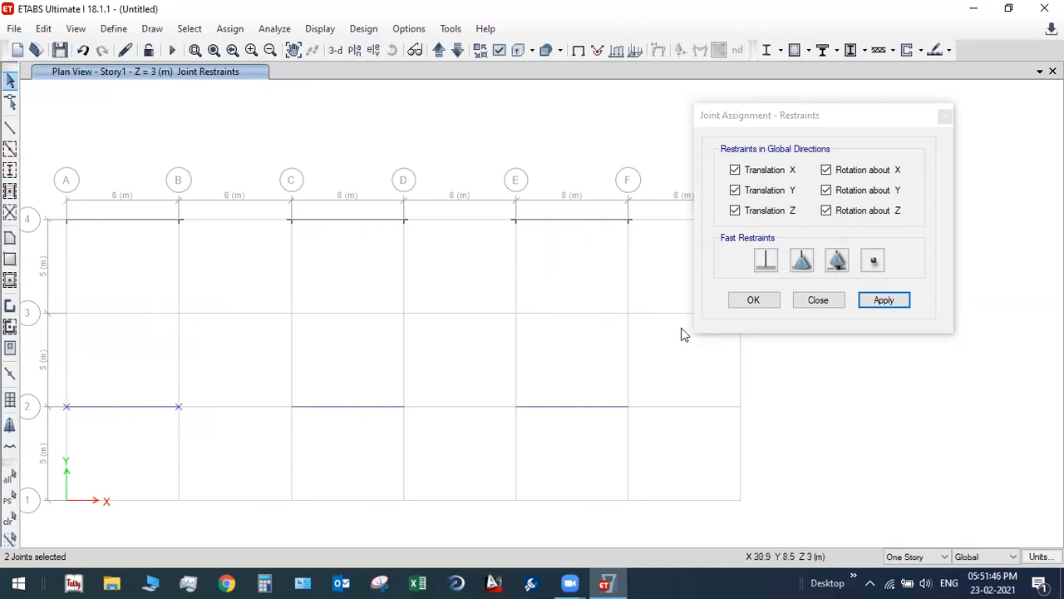
left_click(884, 301)
left_click_drag(268, 382, 339, 458)
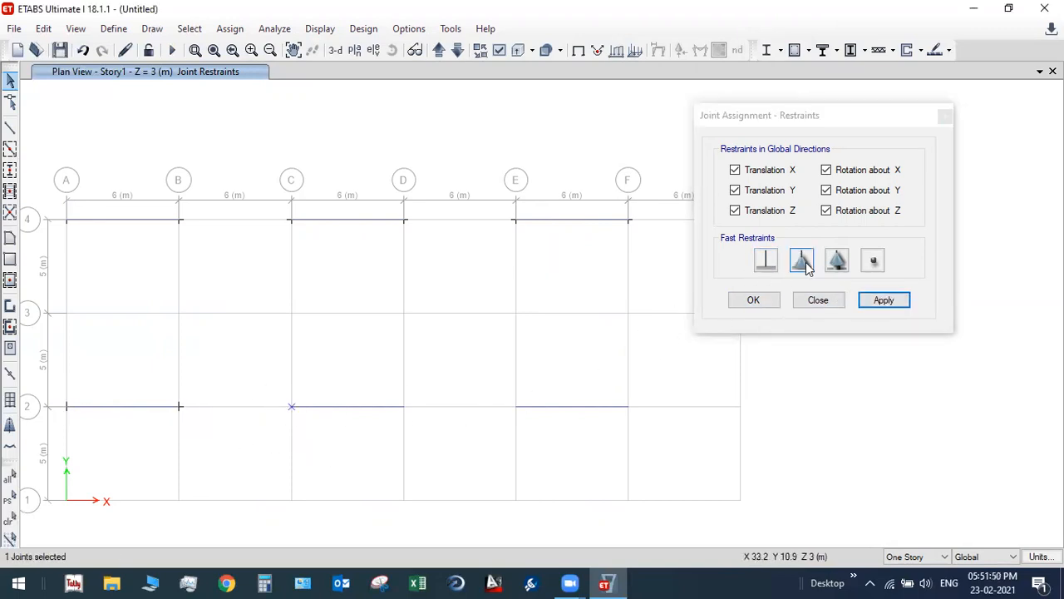
left_click(884, 299)
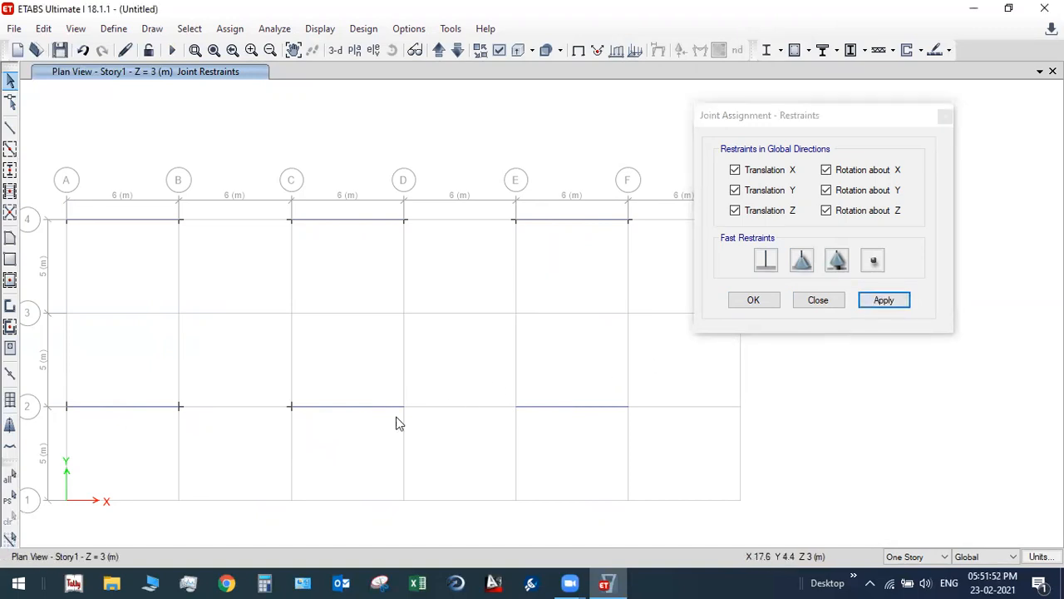
Assign a fixed restraint to joint E2, leaving the beam's other end at F2 free, and finish the restraint assignment.
left_click_drag(500, 395, 544, 434)
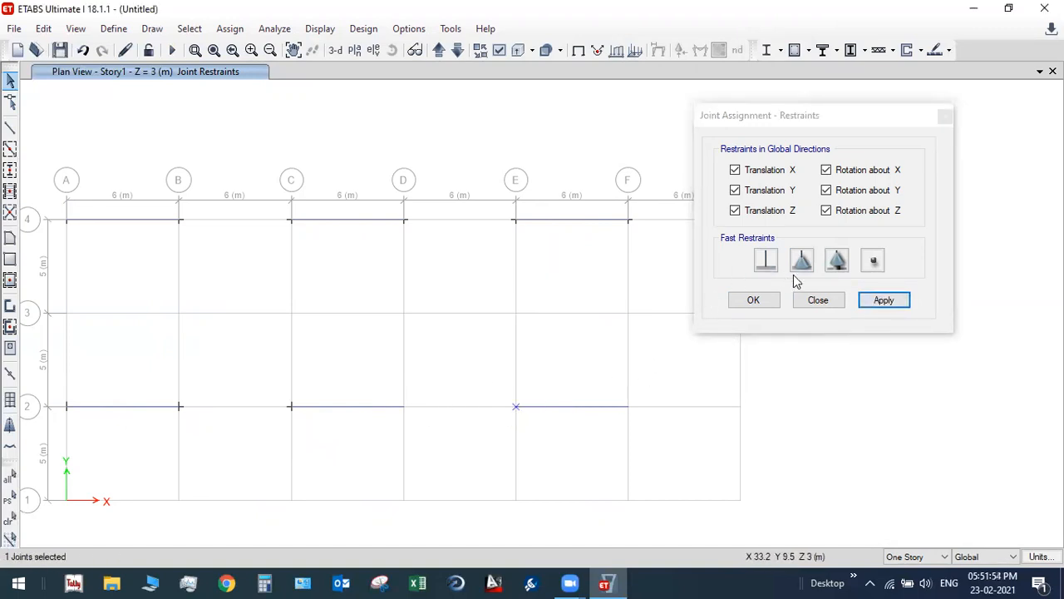
left_click(874, 304)
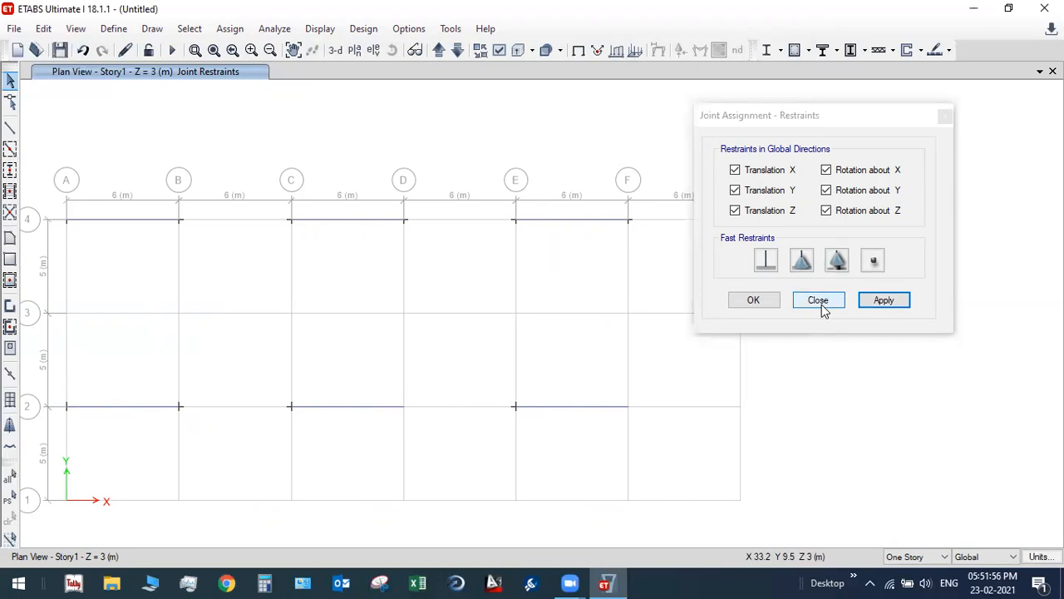
left_click(821, 303)
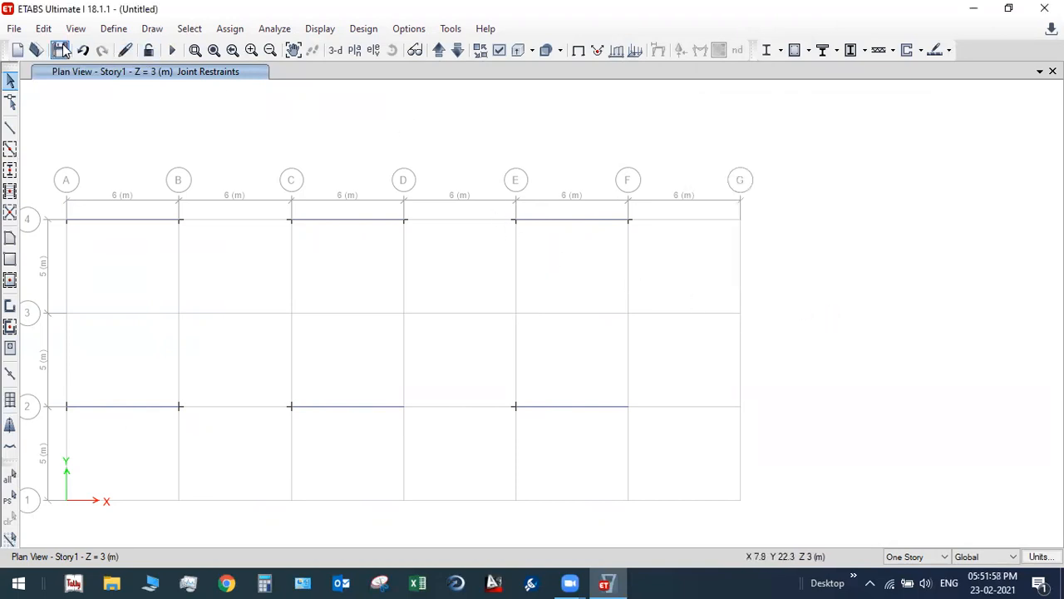
Start a point load assignment on the beam between A4 and B4, using the Live load pattern.
middle_click_drag(376, 284, 463, 278)
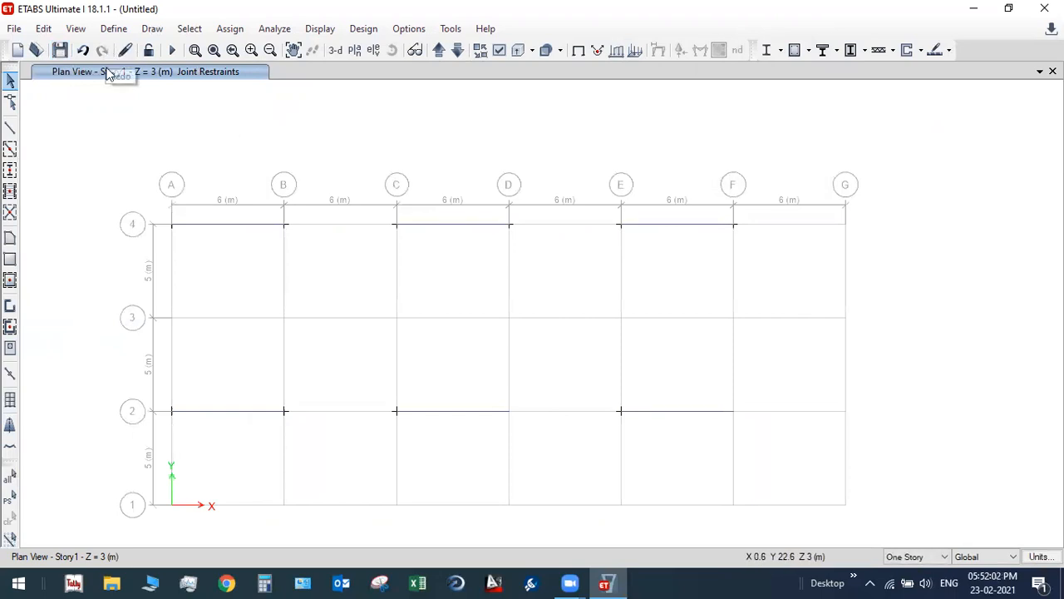
left_click(230, 229)
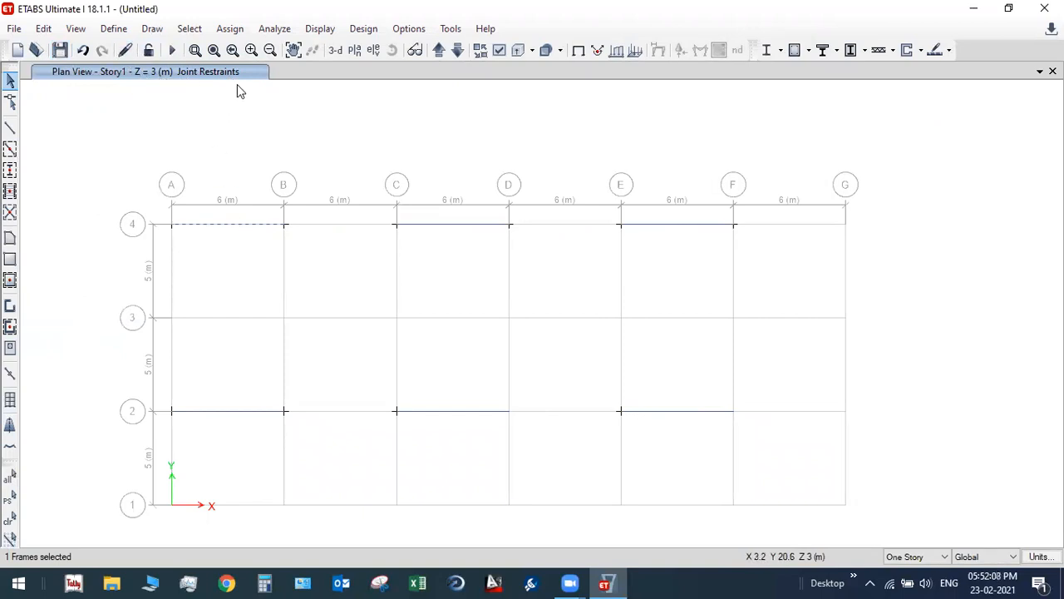
left_click(230, 29)
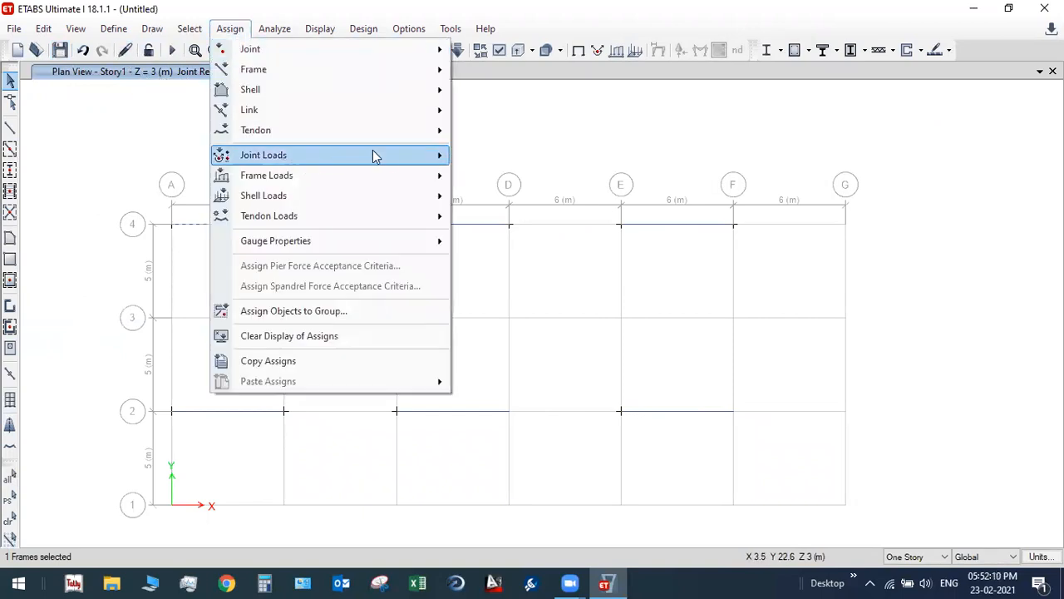
mouse_move(409, 182)
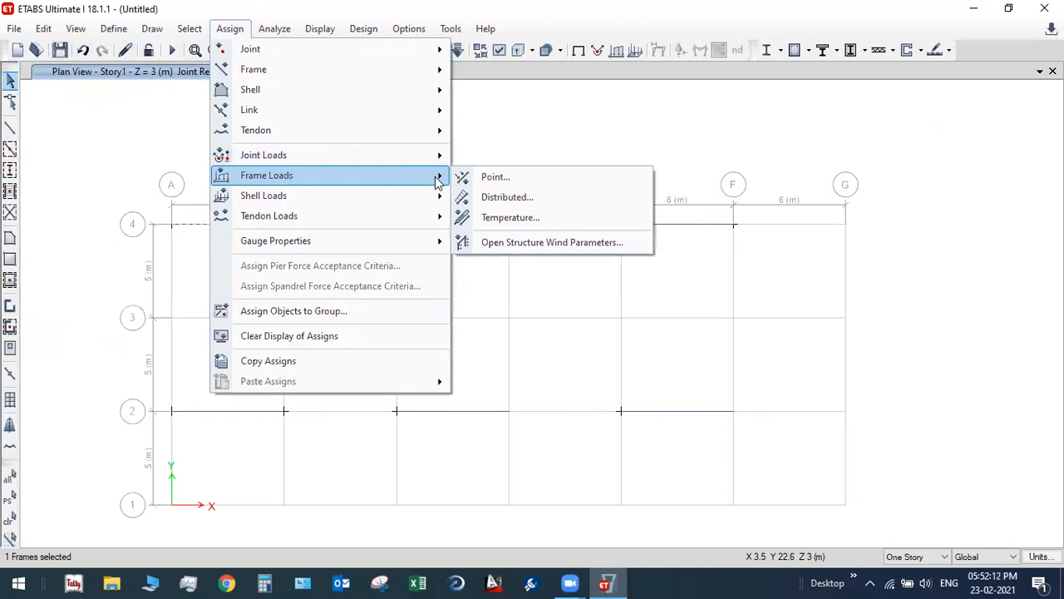
left_click(496, 176)
left_click_drag(572, 153, 772, 112)
left_click(760, 159)
left_click(748, 183)
Apply a 10 kN gravity point load at relative distance 0.5 from End-I on beam A4-B4.
left_click(654, 316)
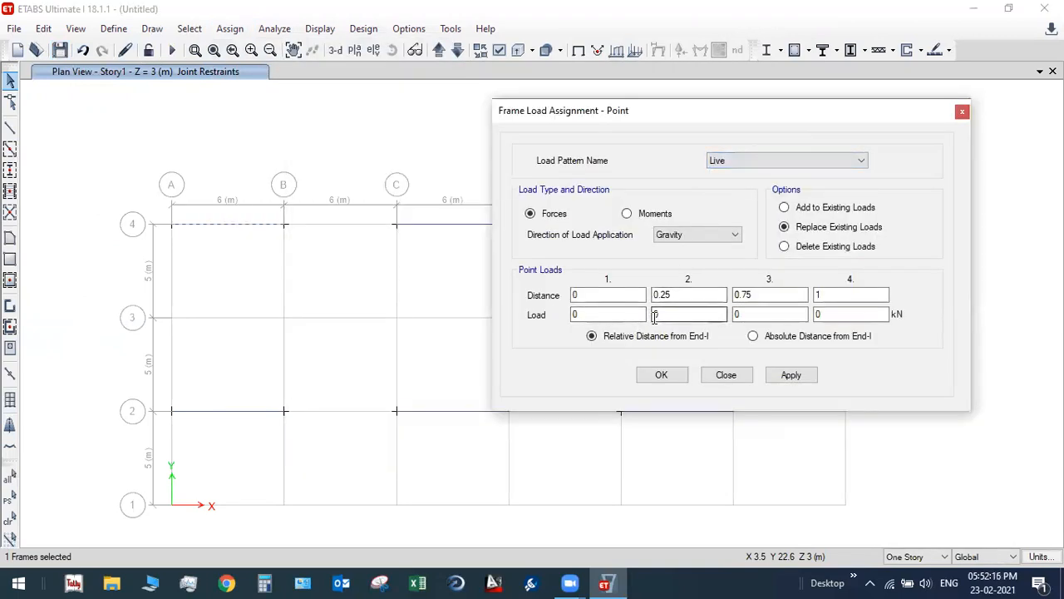
left_click(667, 295)
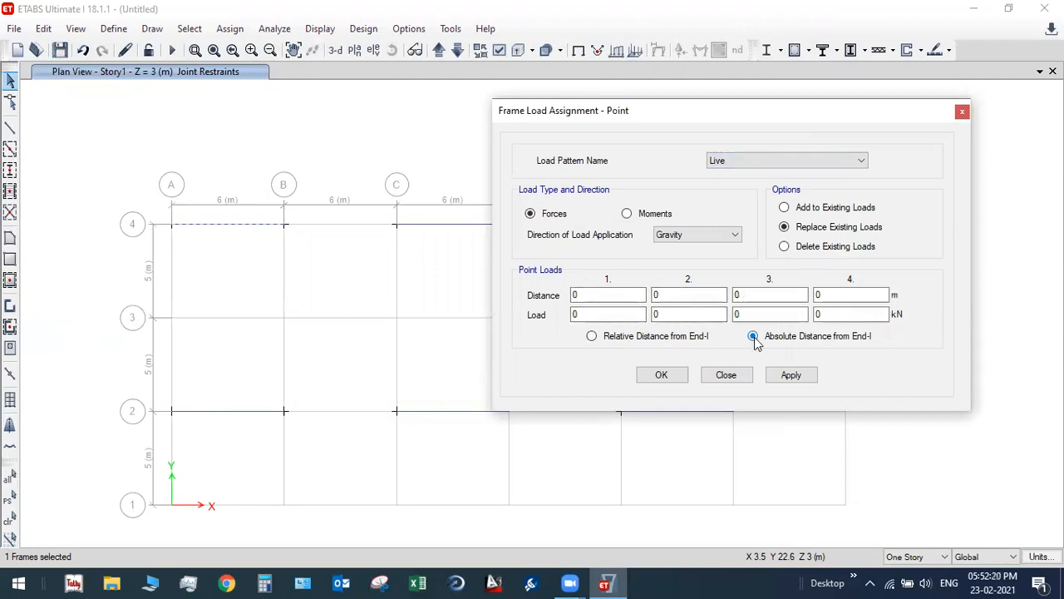
left_click(671, 335)
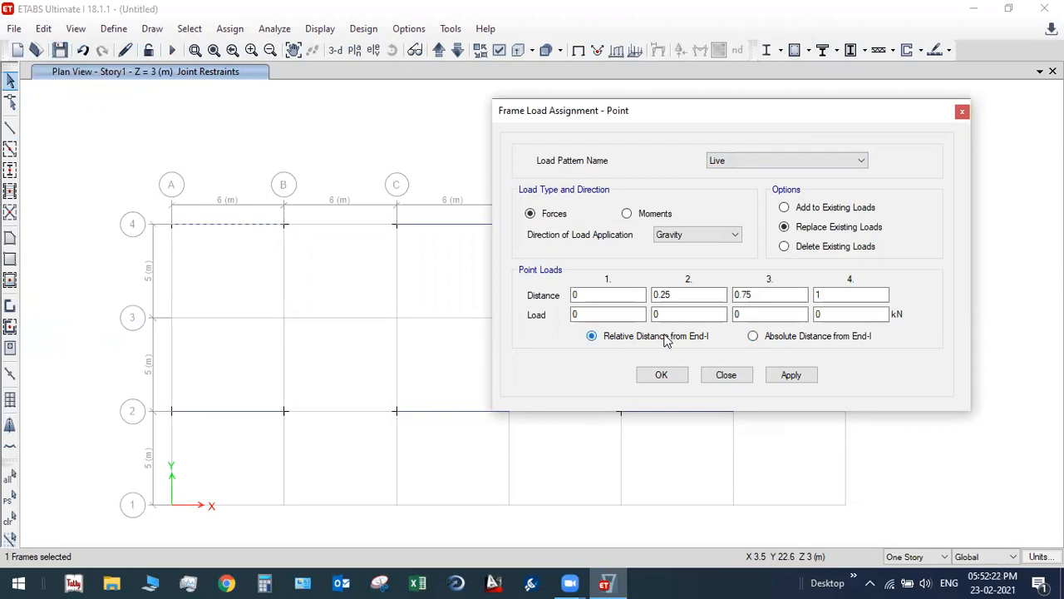
left_click_drag(686, 295, 616, 296)
type("0.5")
key("Tab")
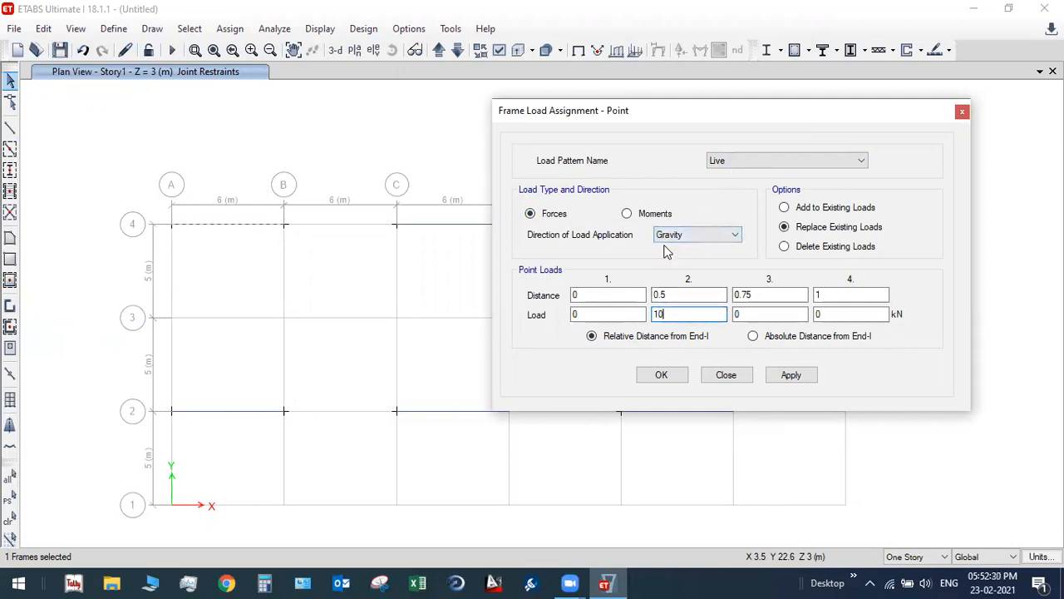
left_click(676, 375)
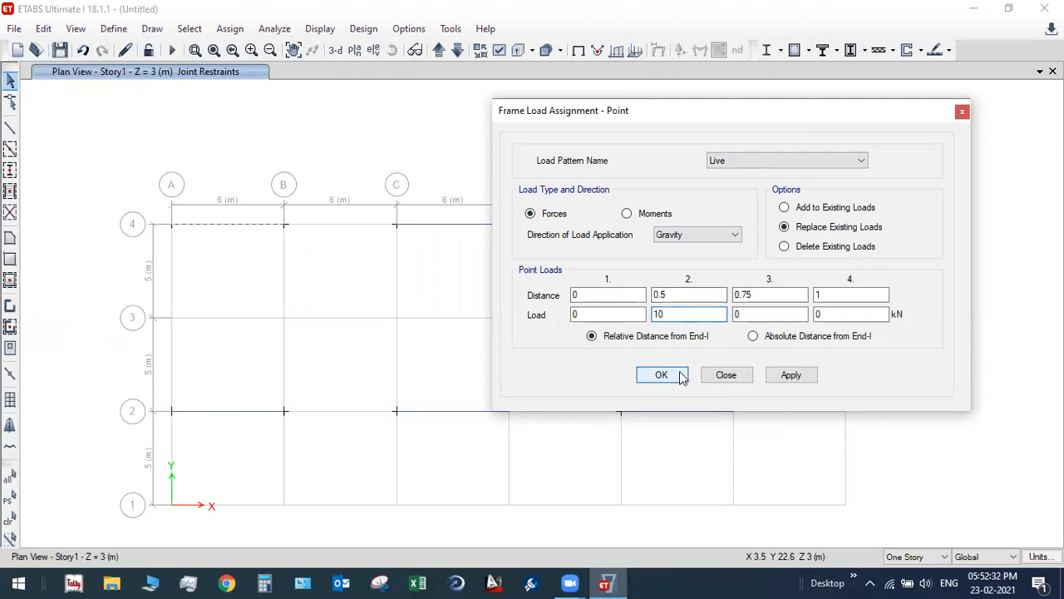
In the 3-D view, assign a 10 kN/m uniform Live gravity load to the beam between C4 and D4.
left_click(335, 50)
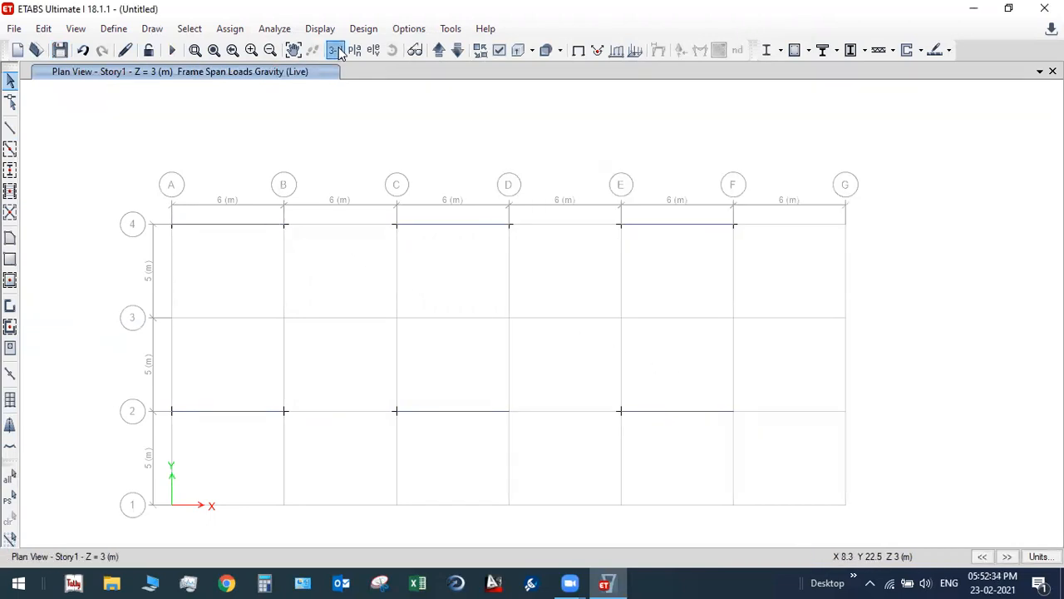
left_click(478, 204)
left_click(229, 29)
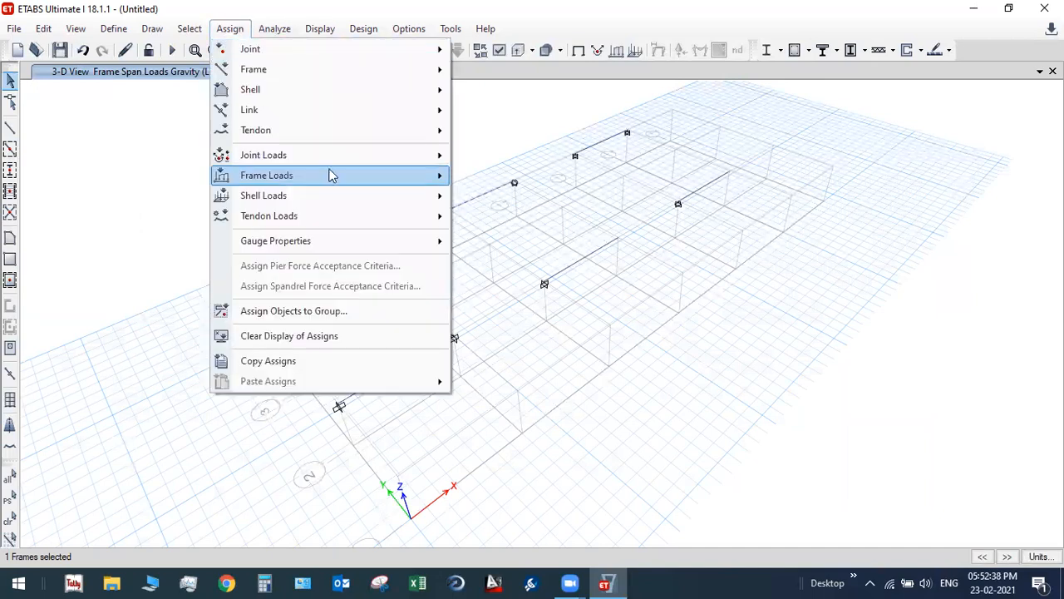
mouse_move(416, 174)
left_click(508, 200)
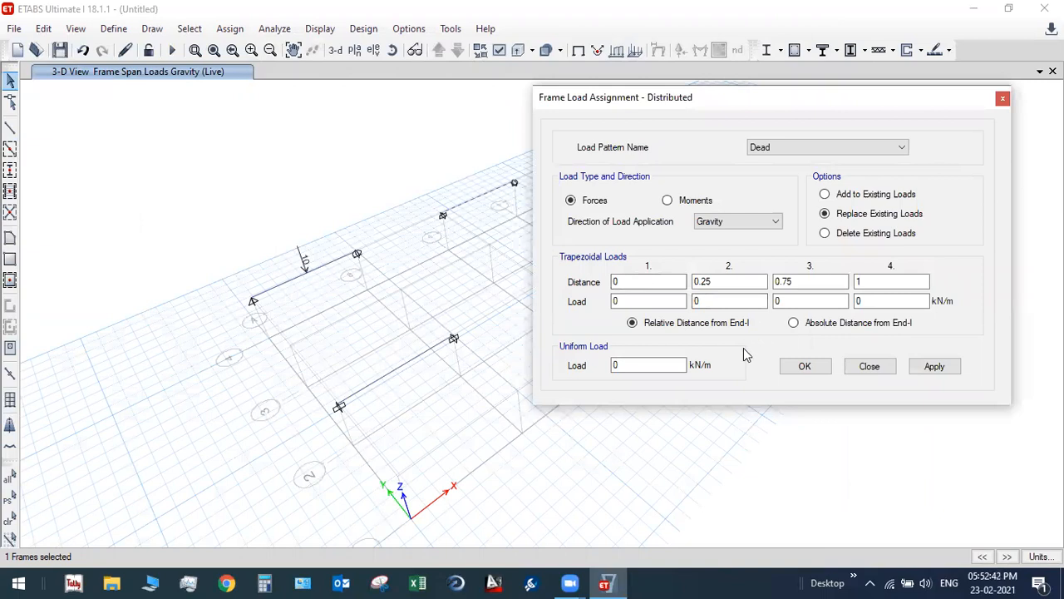
left_click(794, 154)
left_click(782, 172)
double_click(637, 366)
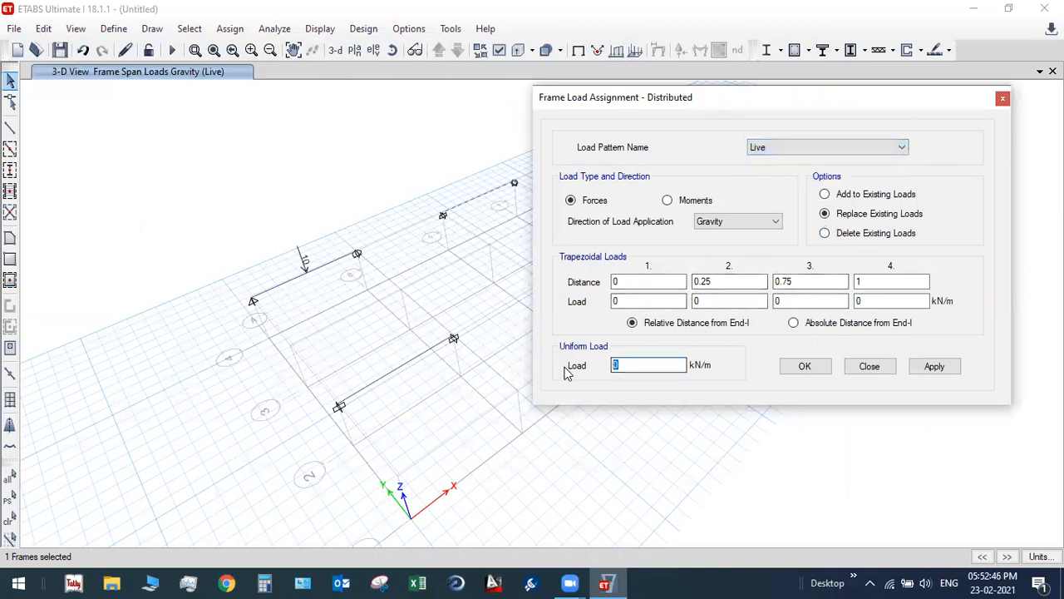
type("10")
left_click(934, 373)
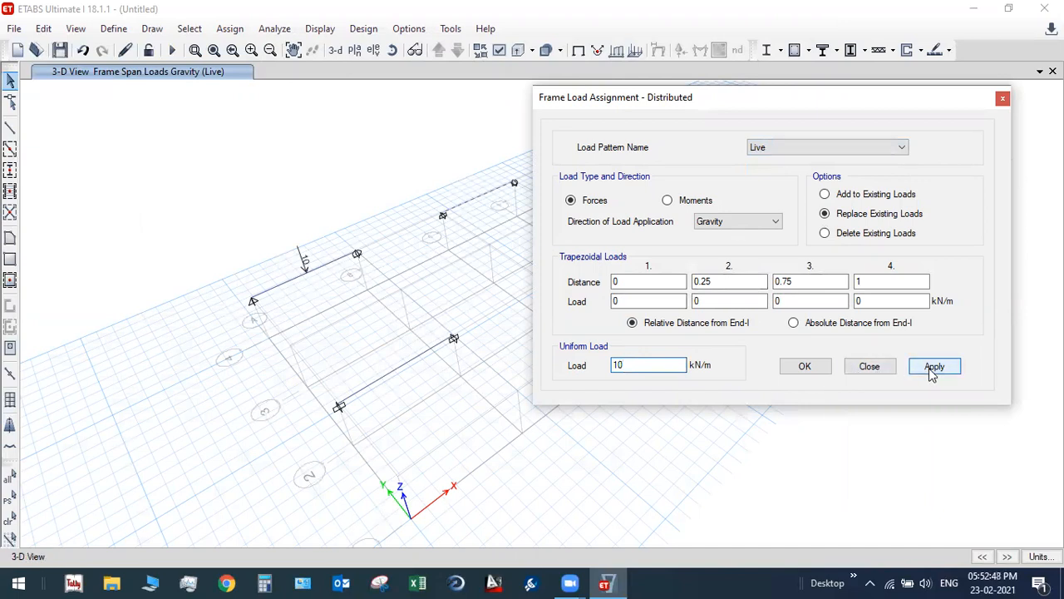
Assign the same 10 kN/m uniform Live load to the beam between E4 and F4.
middle_click_drag(461, 235, 285, 274)
left_click(462, 164)
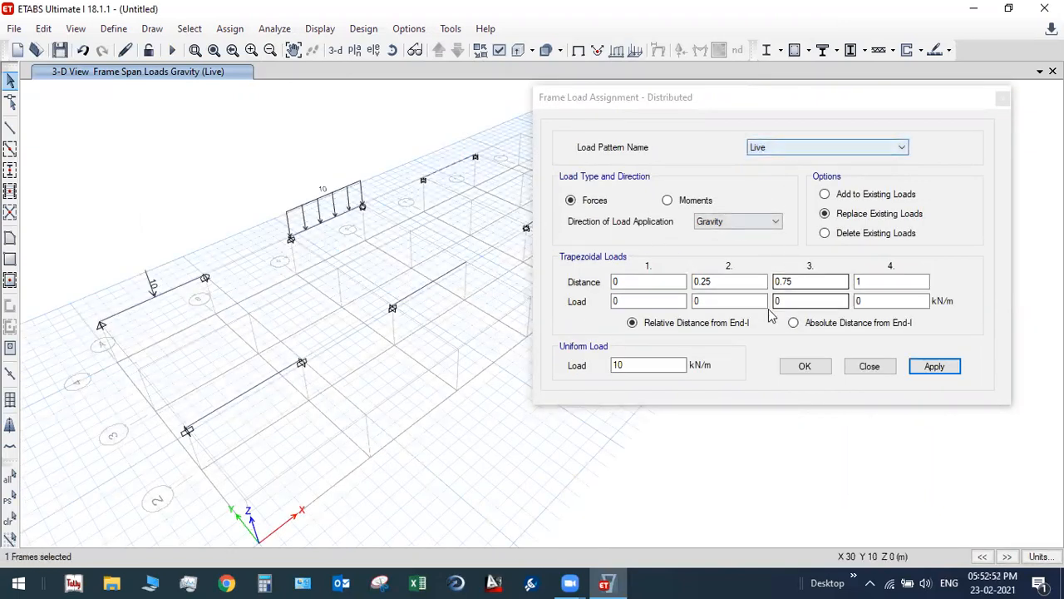
left_click(933, 368)
Assign a 10 kN Live point load at relative distance 0.5 on the beam between A2 and B2.
left_click(268, 380)
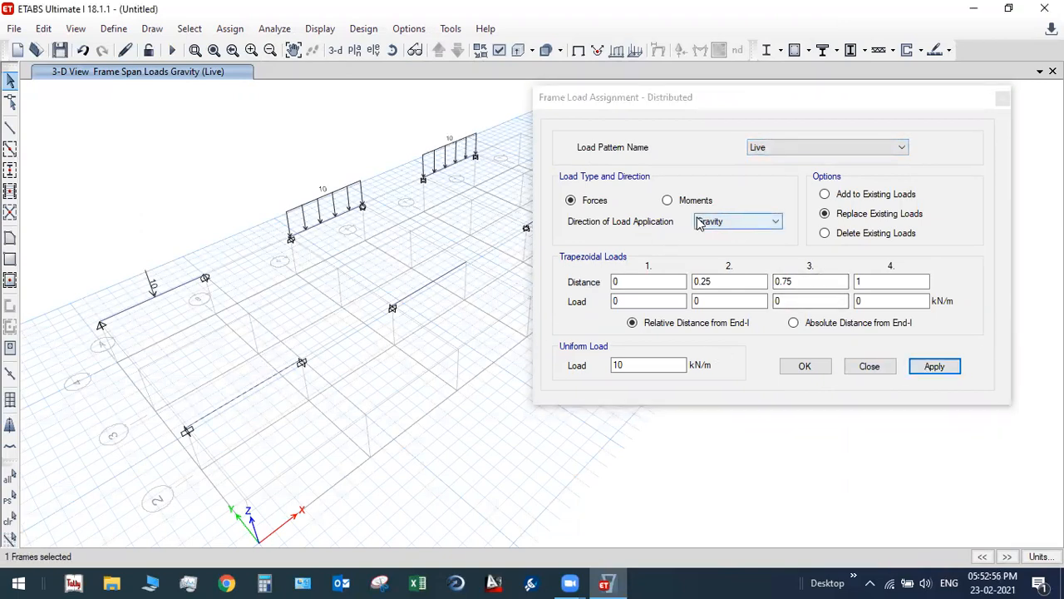
left_click(870, 366)
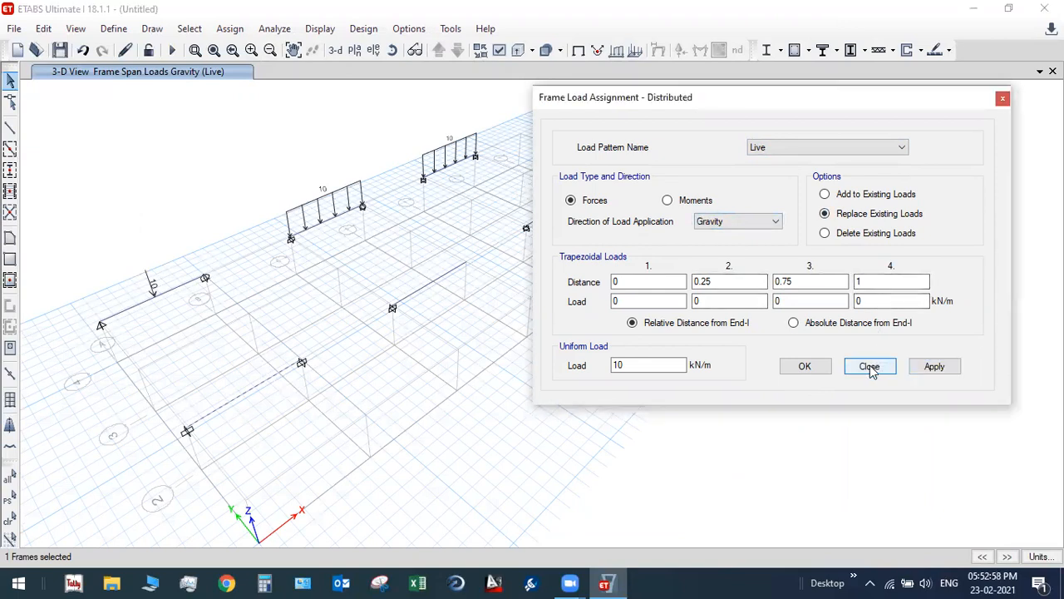
left_click(229, 28)
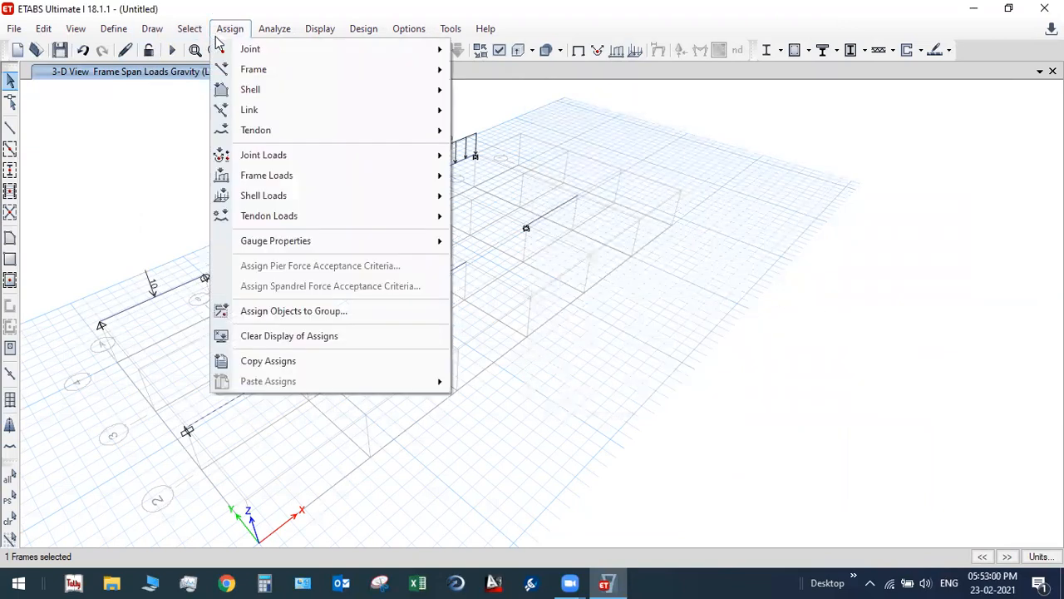
mouse_move(418, 198)
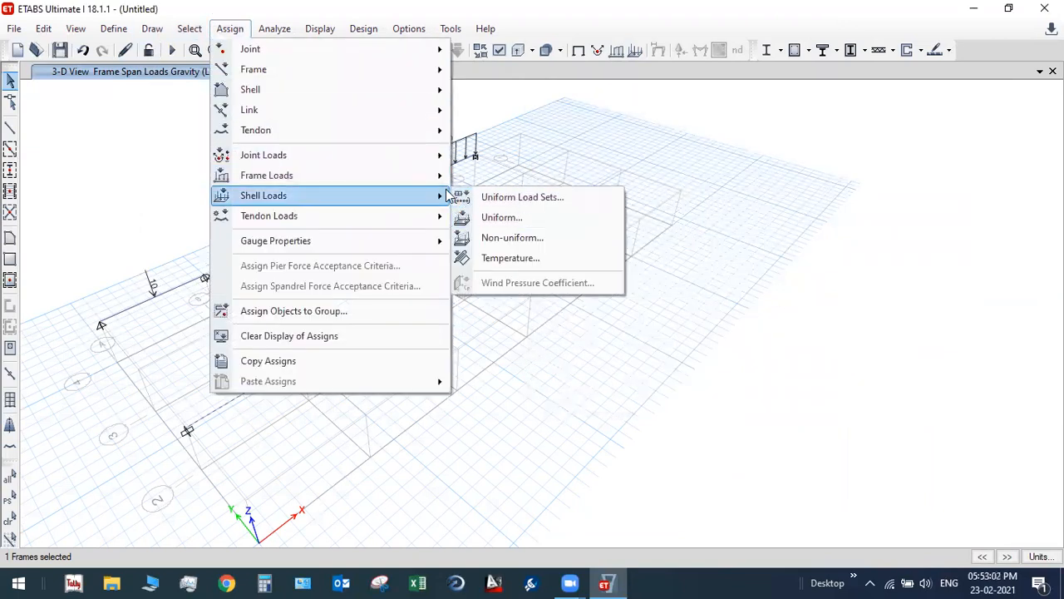
mouse_move(371, 178)
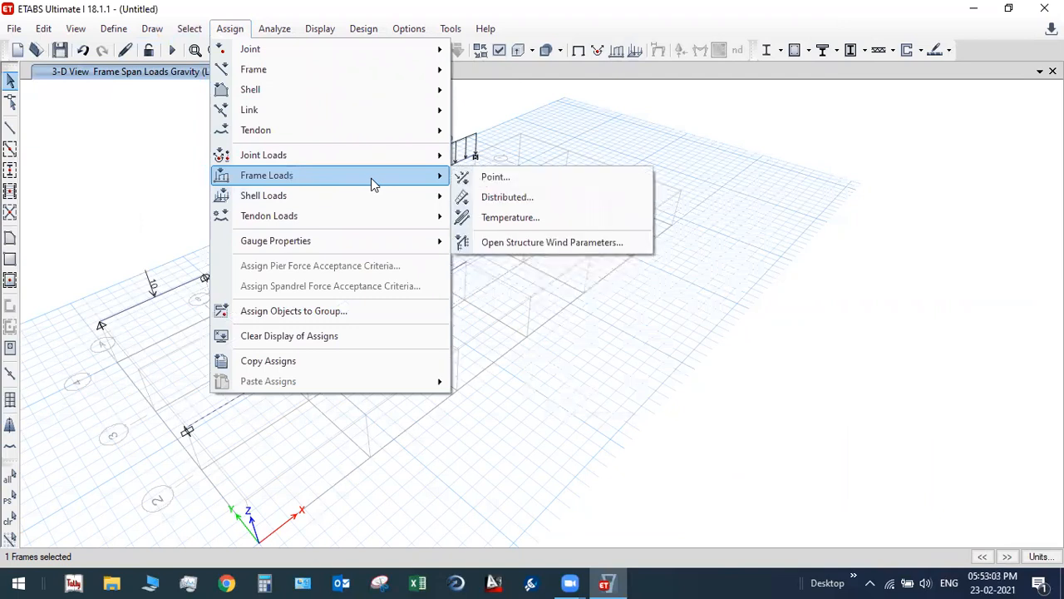
left_click(496, 177)
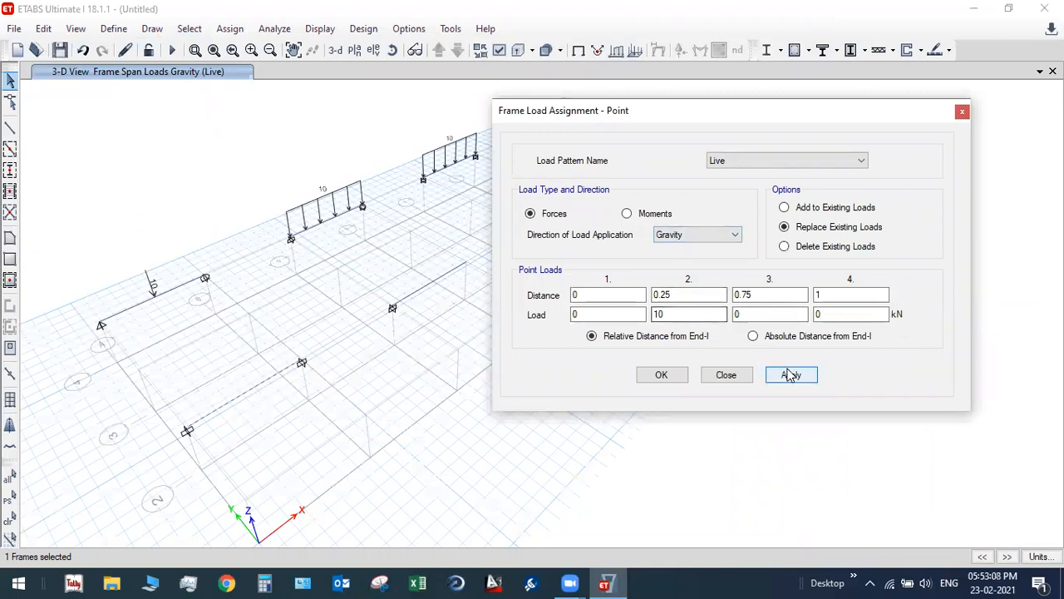
double_click(665, 295)
type("0")
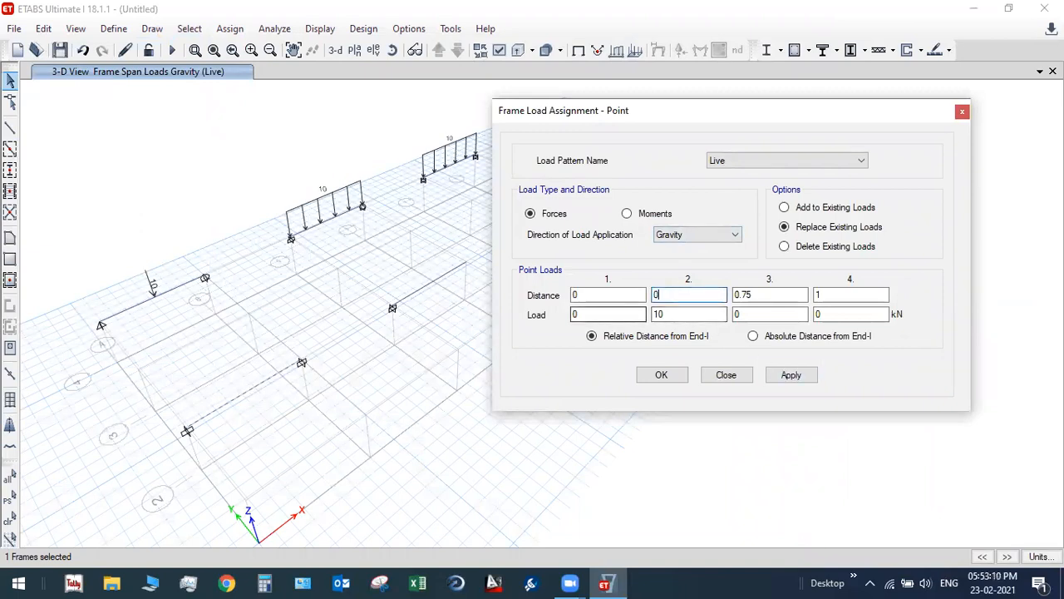
left_click(778, 376)
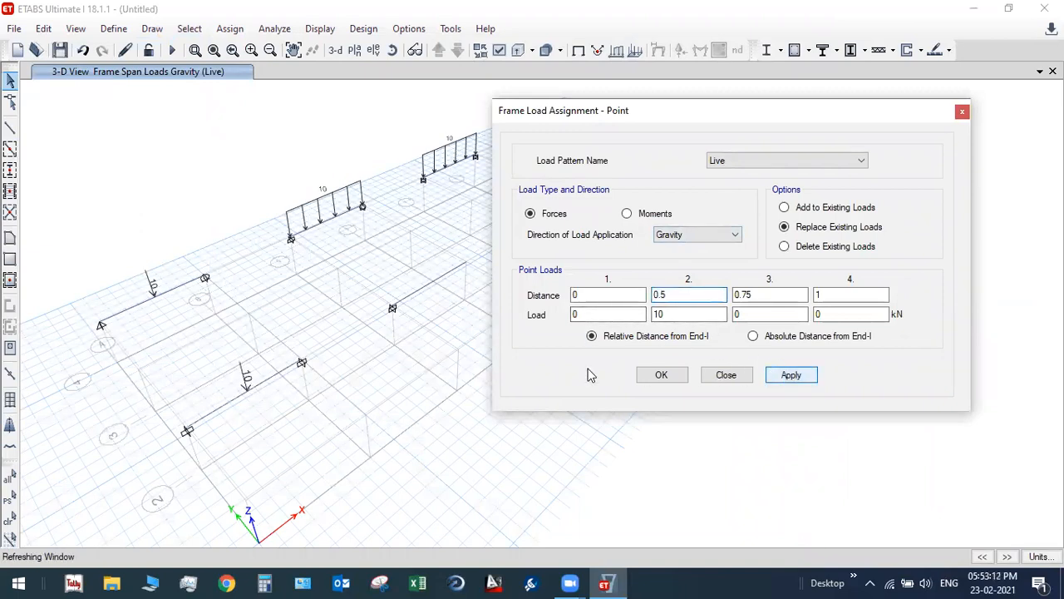
Assign a 10 kN Live point load at relative distance 1, the free end of the cantilever between C2 and D2.
left_click(422, 295)
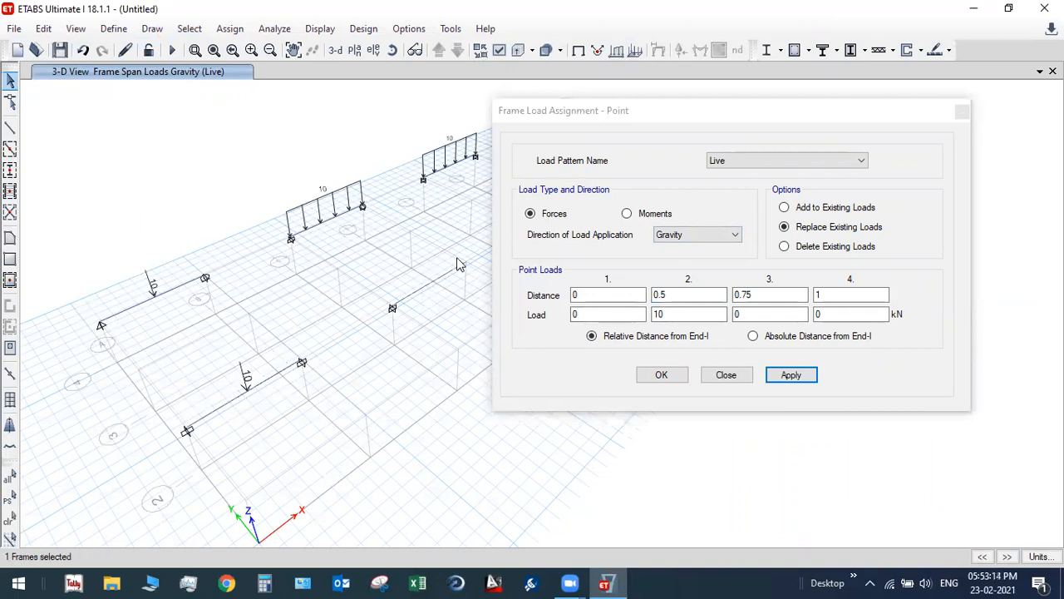
left_click(687, 295)
type("1")
left_click(784, 375)
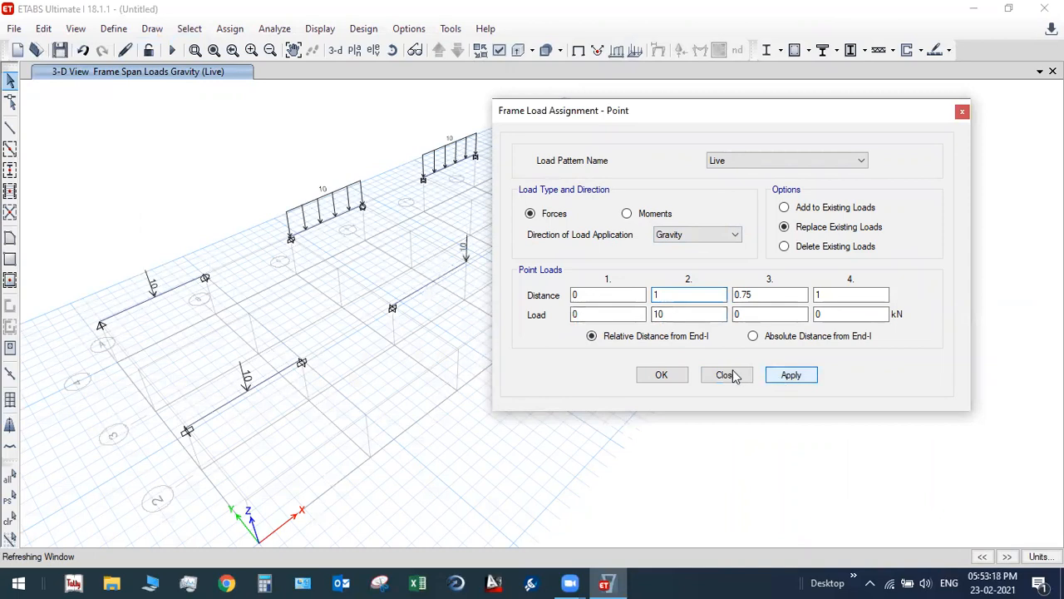
Assign a 10 kN Live point load at relative distance 0.5 on the cantilever between E2 and F2, and finish the load assignment.
middle_click_drag(450, 306, 272, 325)
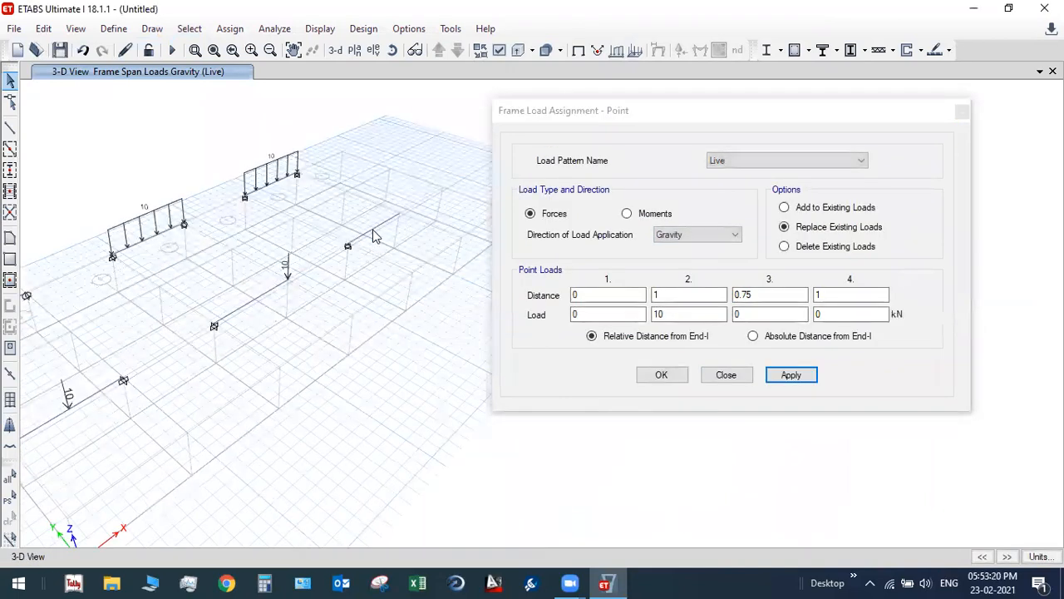
left_click(686, 295)
type("0.5")
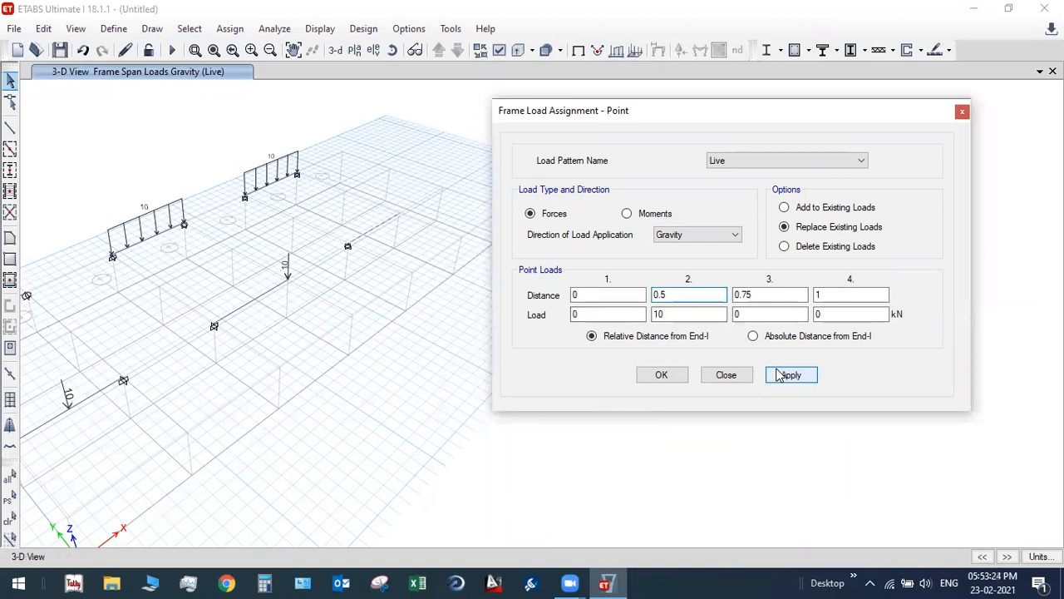
left_click(778, 374)
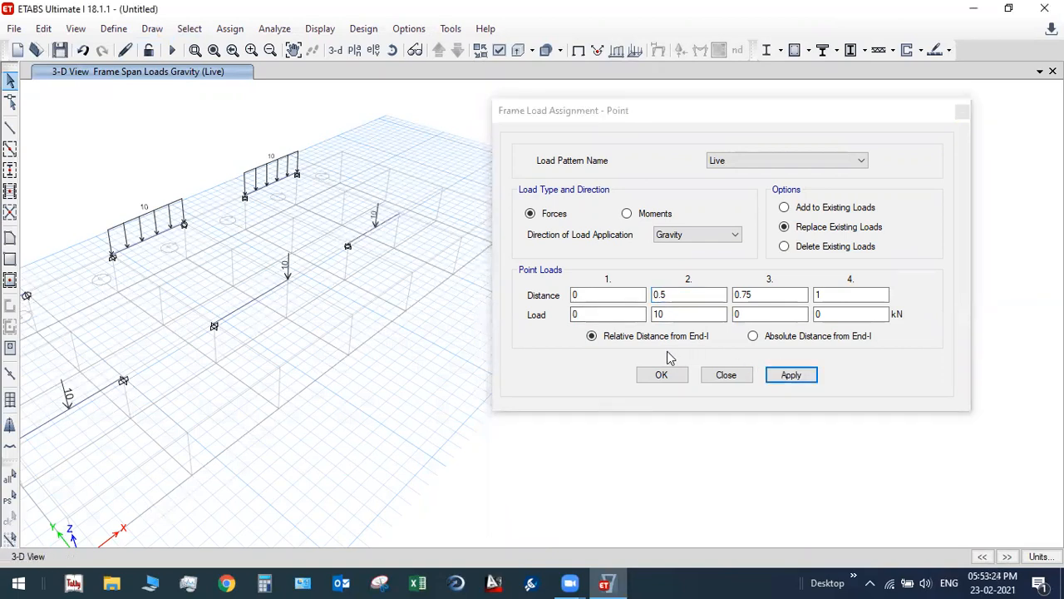
left_click(717, 374)
Save the model in the Day-2 folder as Example-2_Multiple beams.EDB, replacing the existing file.
middle_click_drag(368, 324, 578, 327)
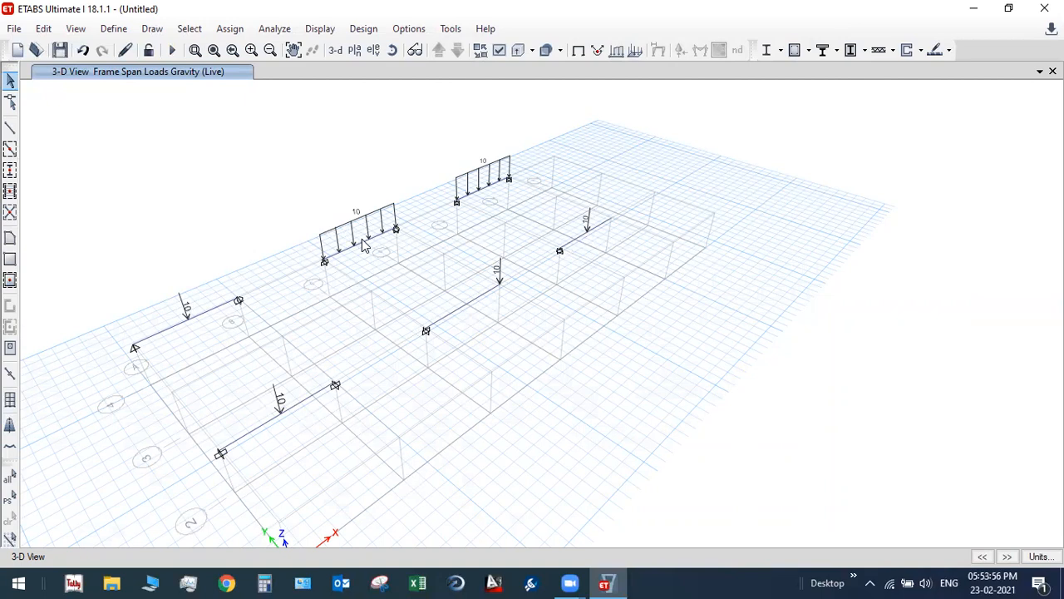
scroll(509, 259, "down", 4)
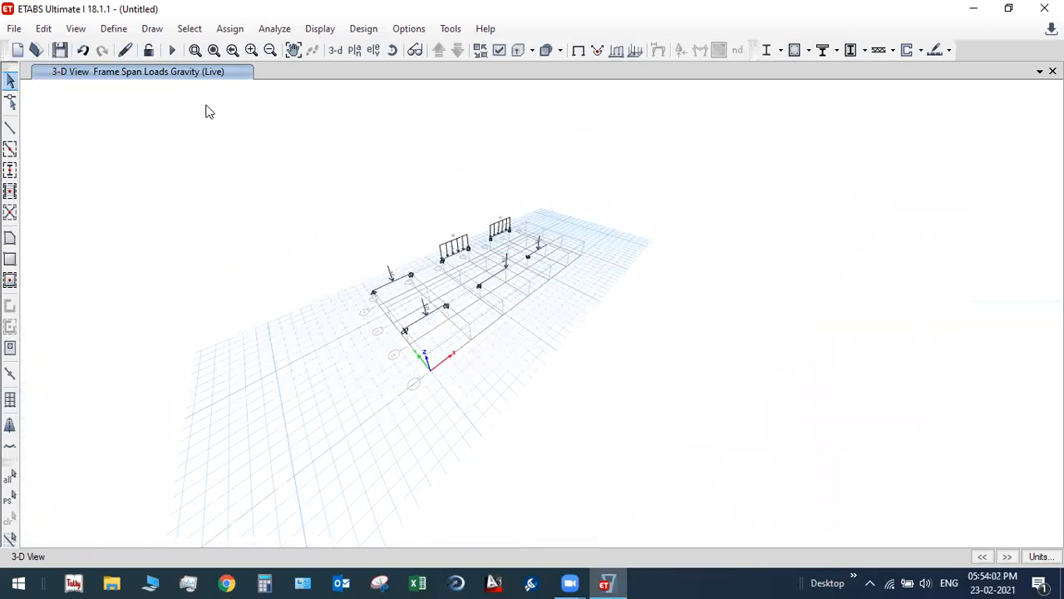
left_click(67, 48)
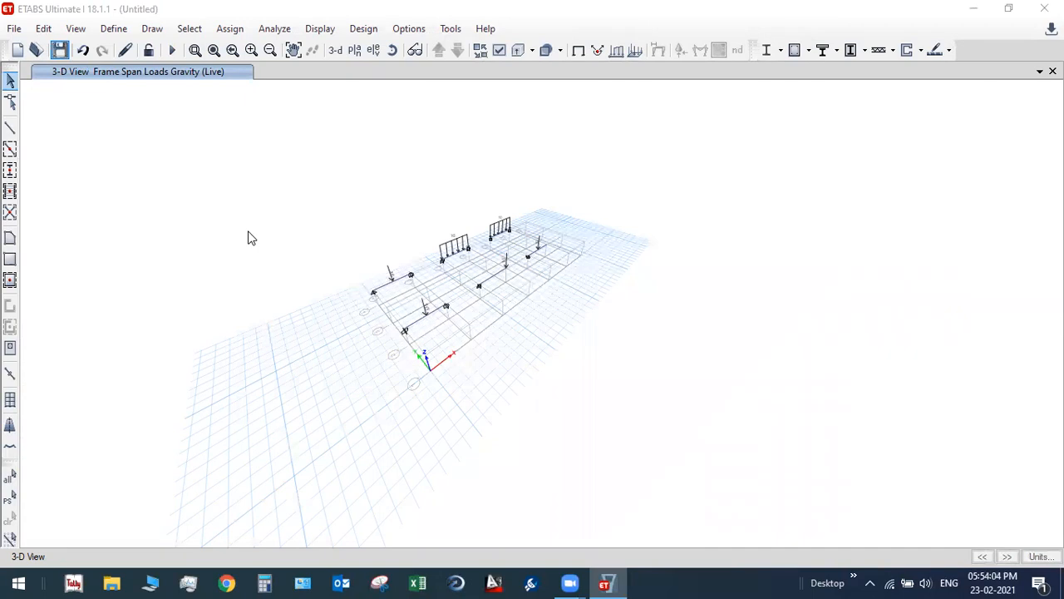
left_click(402, 126)
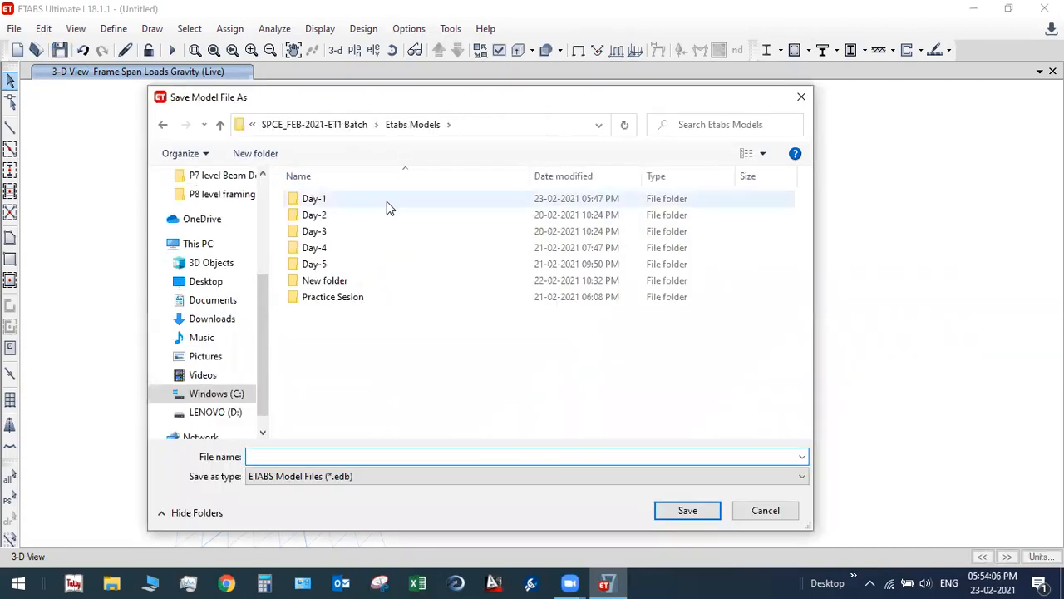
double_click(334, 211)
left_click(343, 199)
left_click(343, 198)
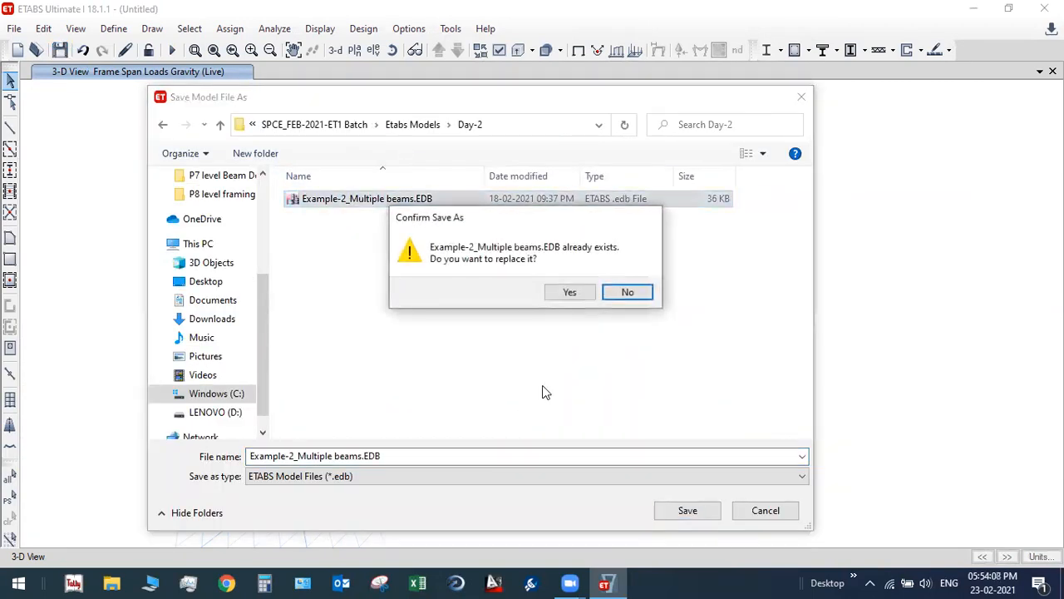
left_click(570, 293)
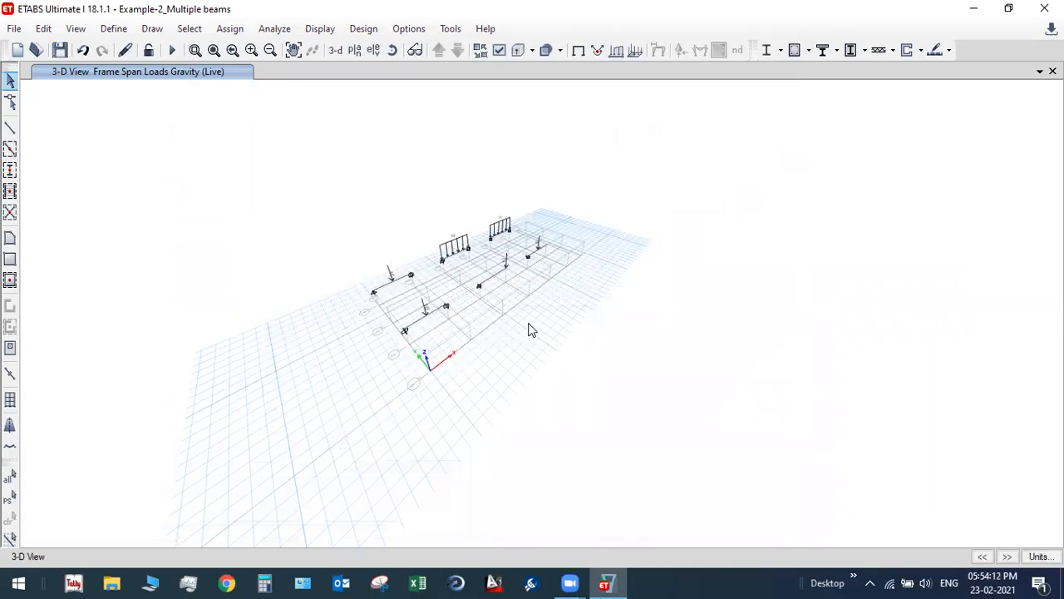
Run the analysis of the beam model and dismiss the analysis messages.
left_click(274, 28)
left_click(330, 231)
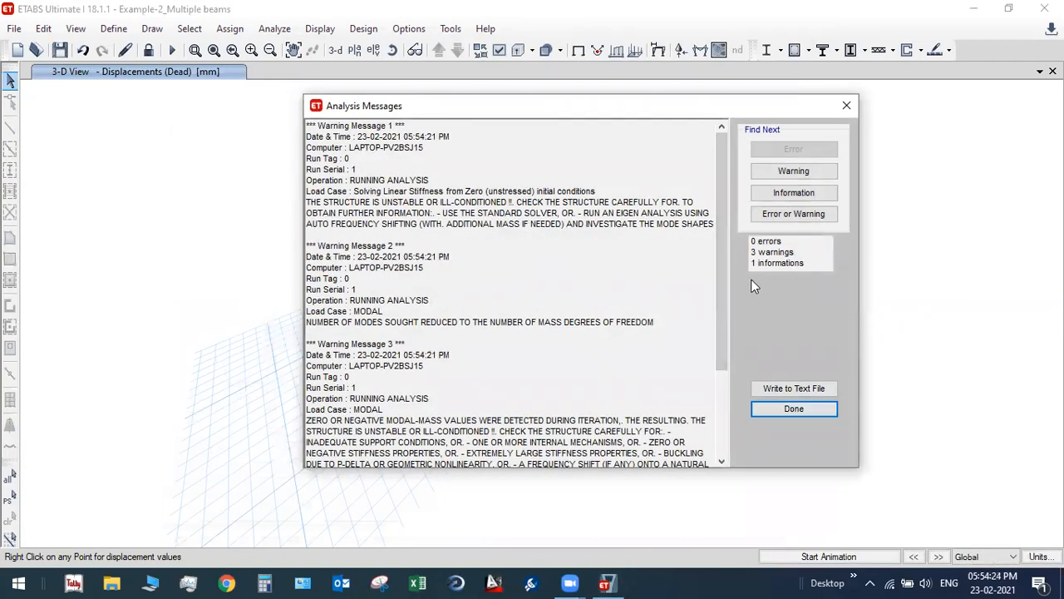
left_click(777, 407)
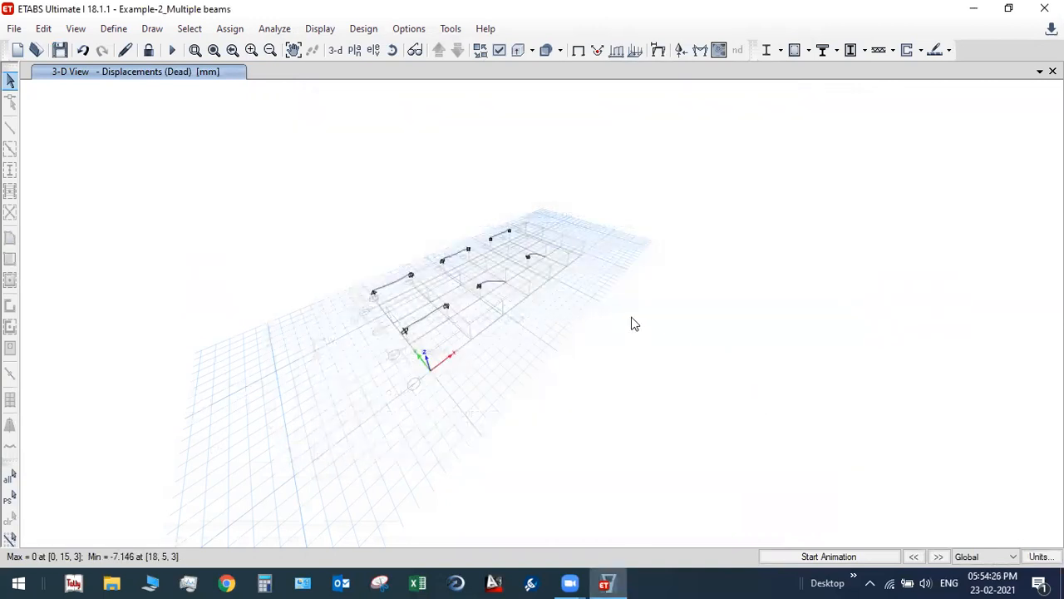
Switch to the Story1 plan view and display the Moment 3-3 diagram for the Dead load case.
left_click(347, 51)
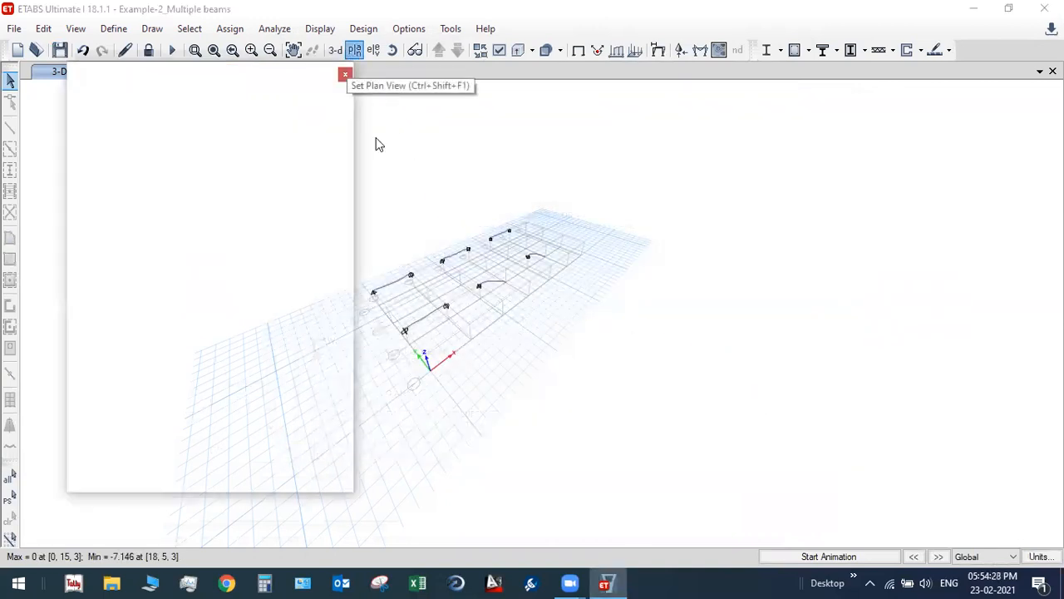
left_click(472, 477)
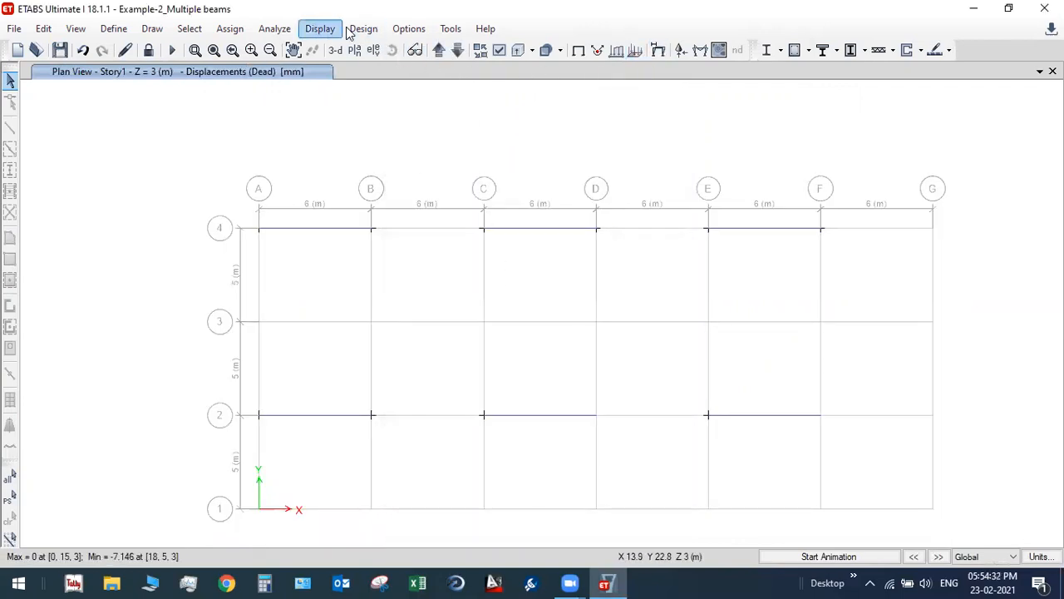
left_click(320, 29)
mouse_move(518, 122)
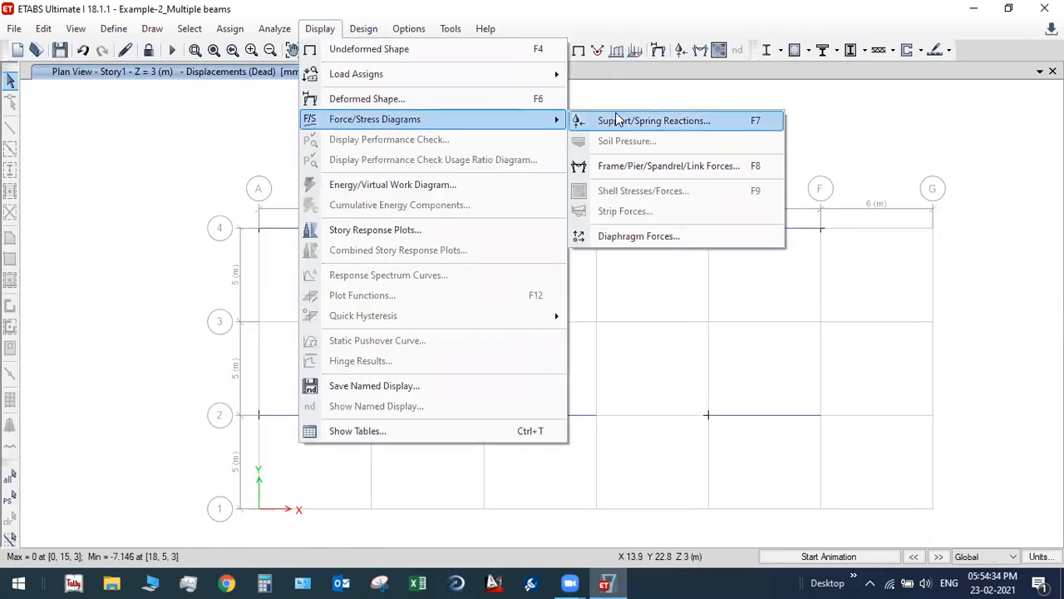
left_click(638, 167)
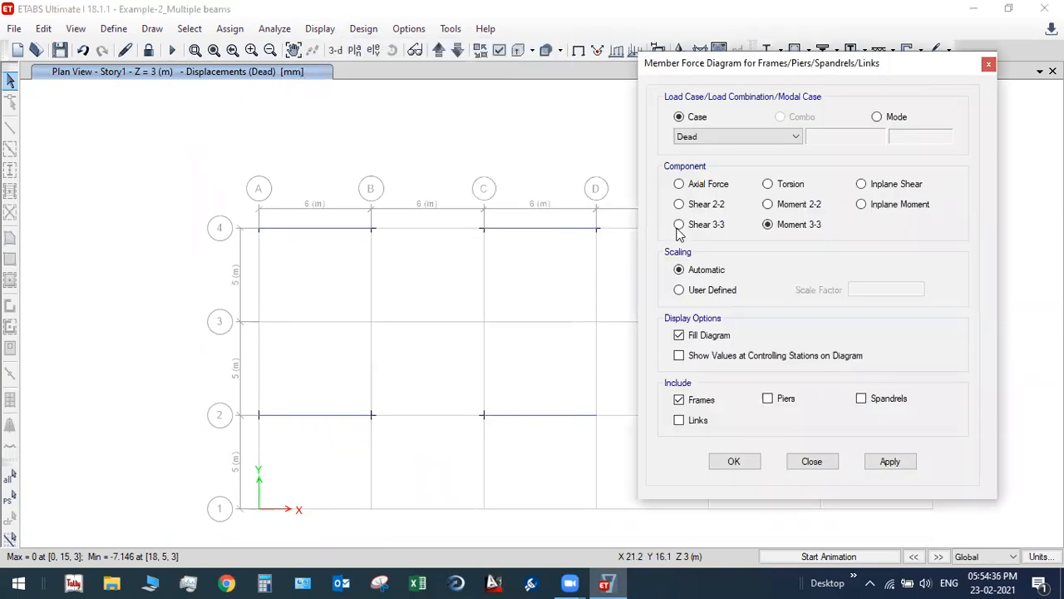
left_click(889, 463)
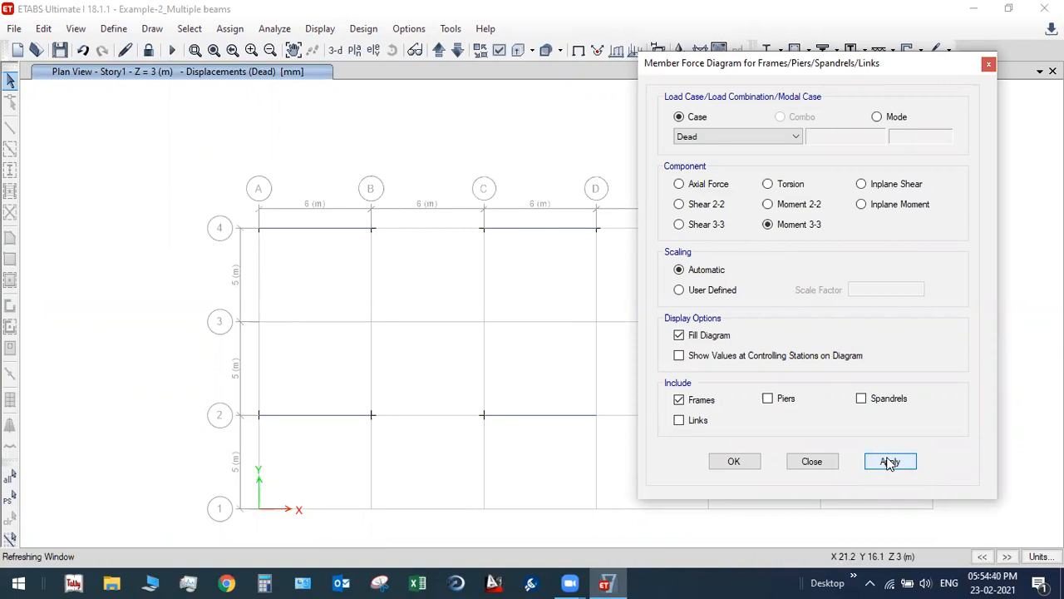
middle_click_drag(482, 349, 336, 319)
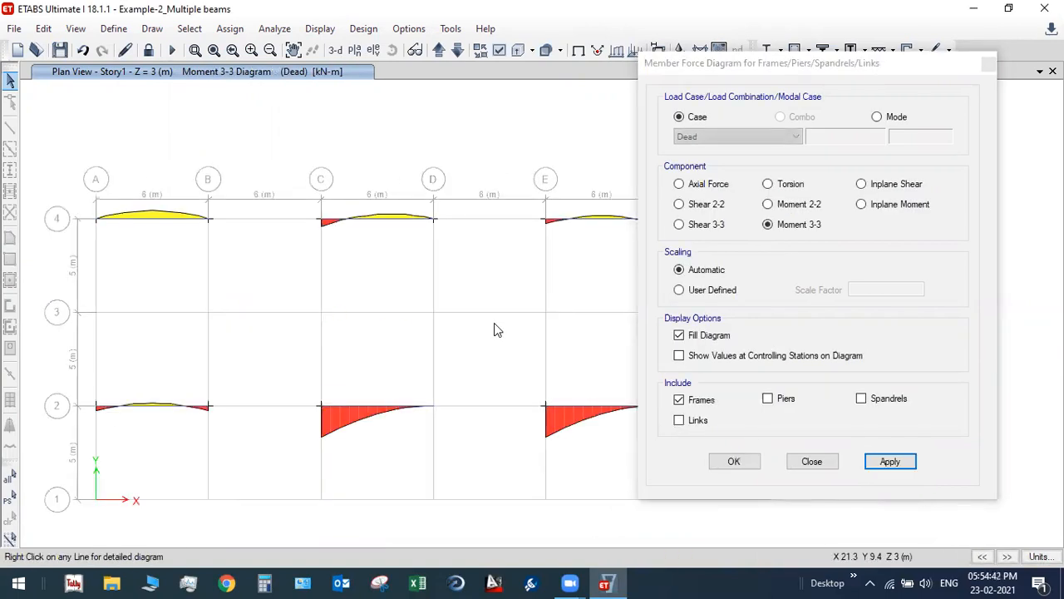
Show the values at controlling stations on the Dead moment diagrams and uncover the beams hidden behind the dialog.
left_click(718, 355)
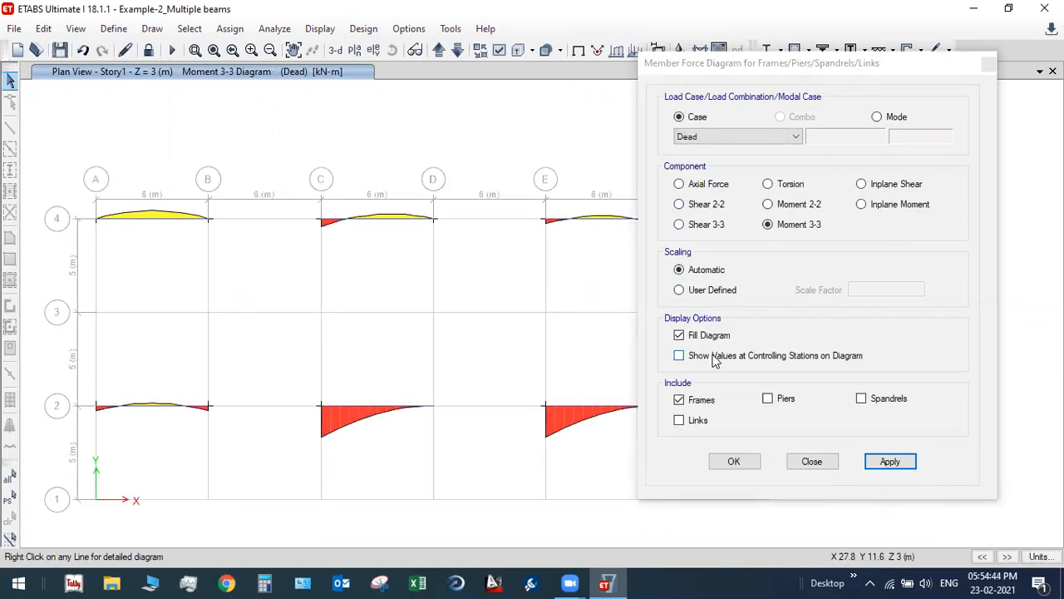
left_click(898, 471)
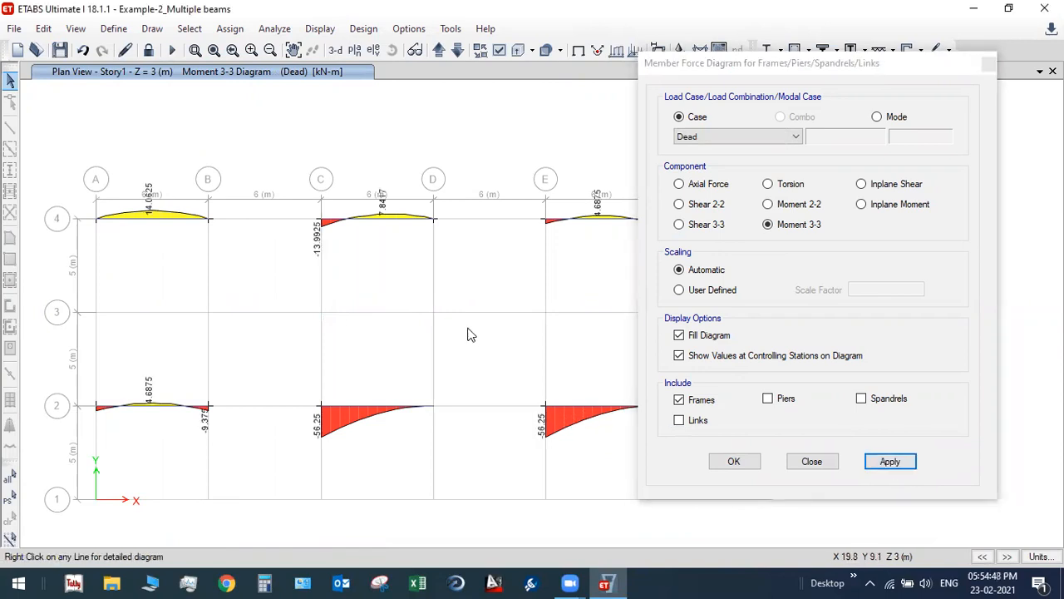
middle_click_drag(469, 334, 449, 335)
left_click(705, 70)
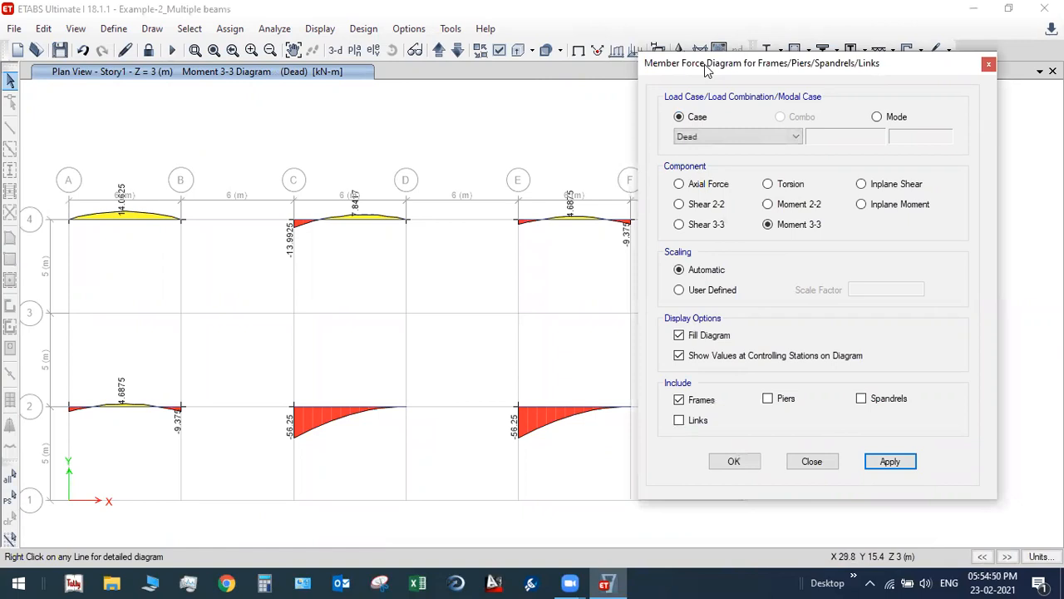
left_click_drag(705, 68, 766, 67)
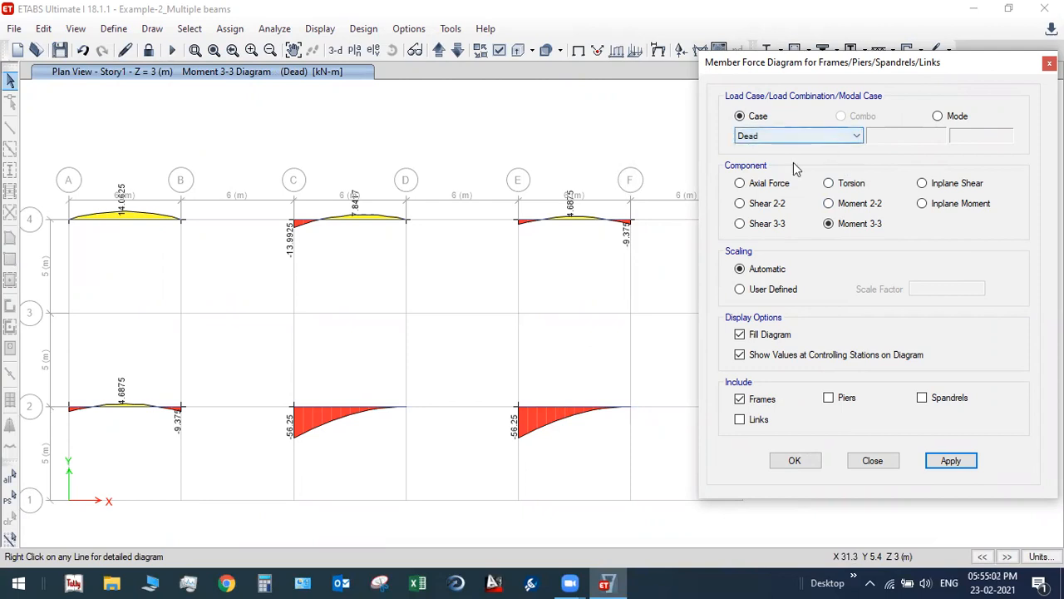
Display the Moment 3-3 diagram for the Live load case.
left_click(797, 136)
left_click(768, 156)
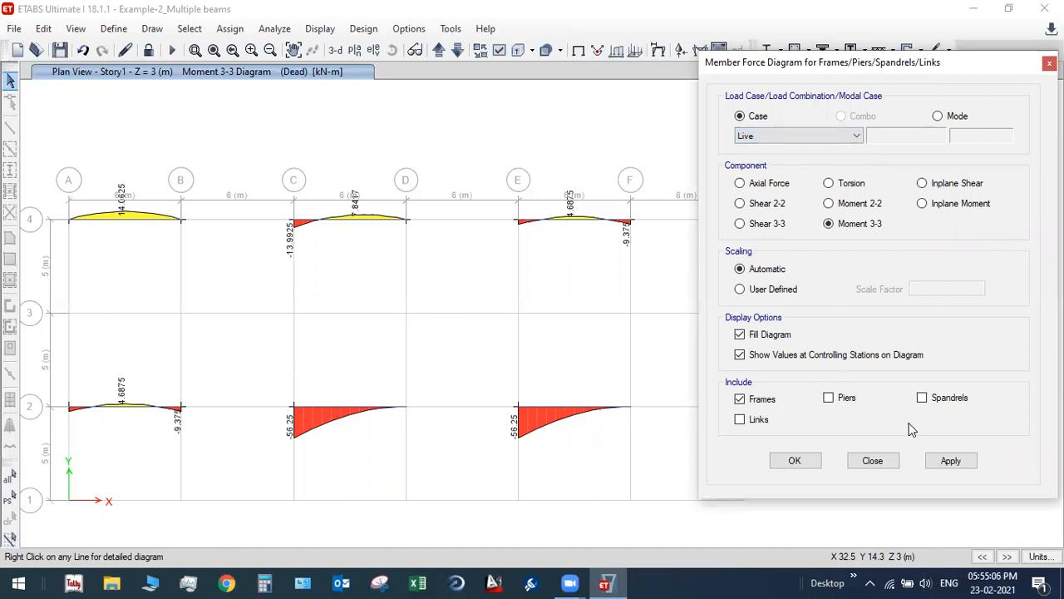
left_click(950, 459)
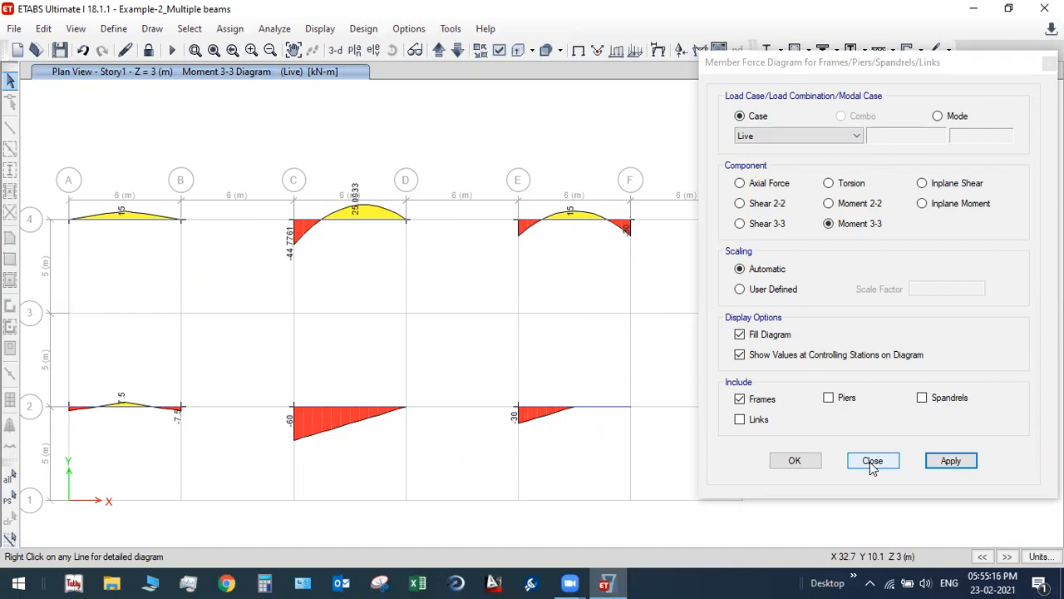
Display the Shear 2-2 diagram for the Live load case and finish the force diagram settings.
left_click(768, 204)
left_click(951, 460)
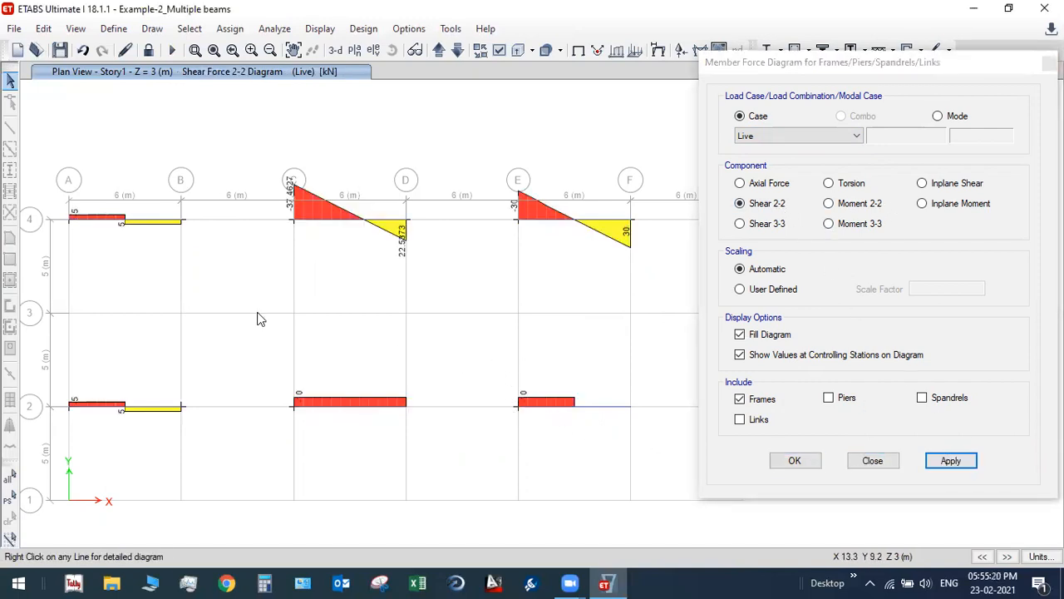
left_click(873, 461)
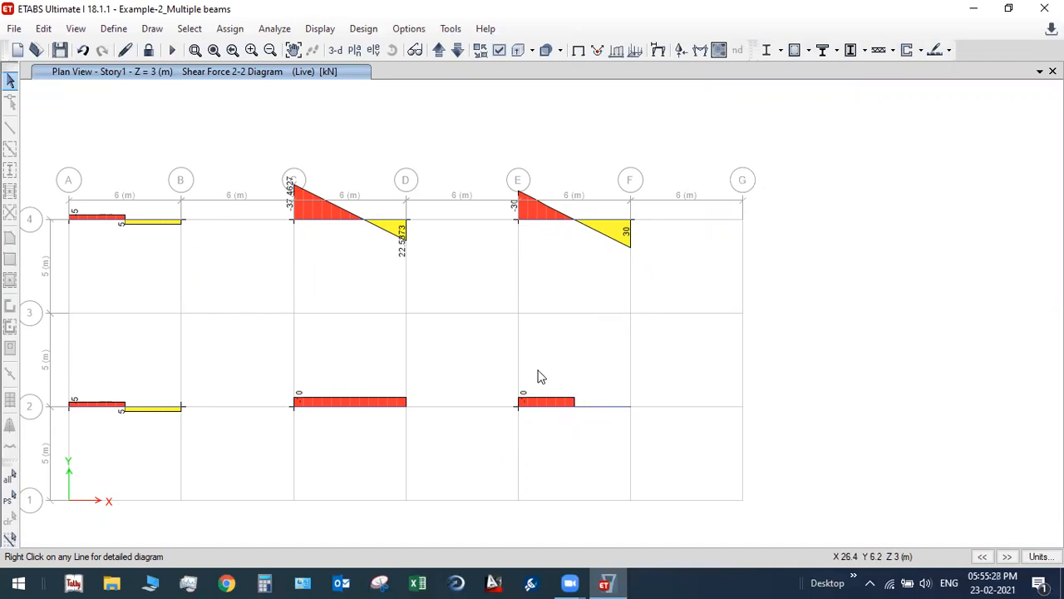
Examine the detailed Live shear, moment and deflection diagrams of the three beams on grid line 4.
left_click(156, 221)
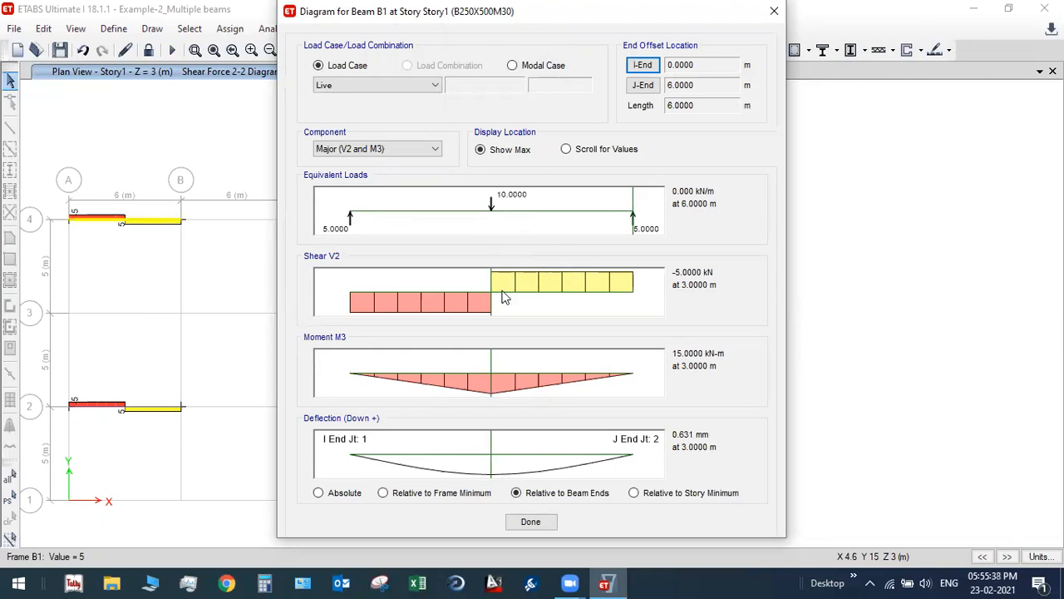
left_click(536, 522)
right_click(367, 221)
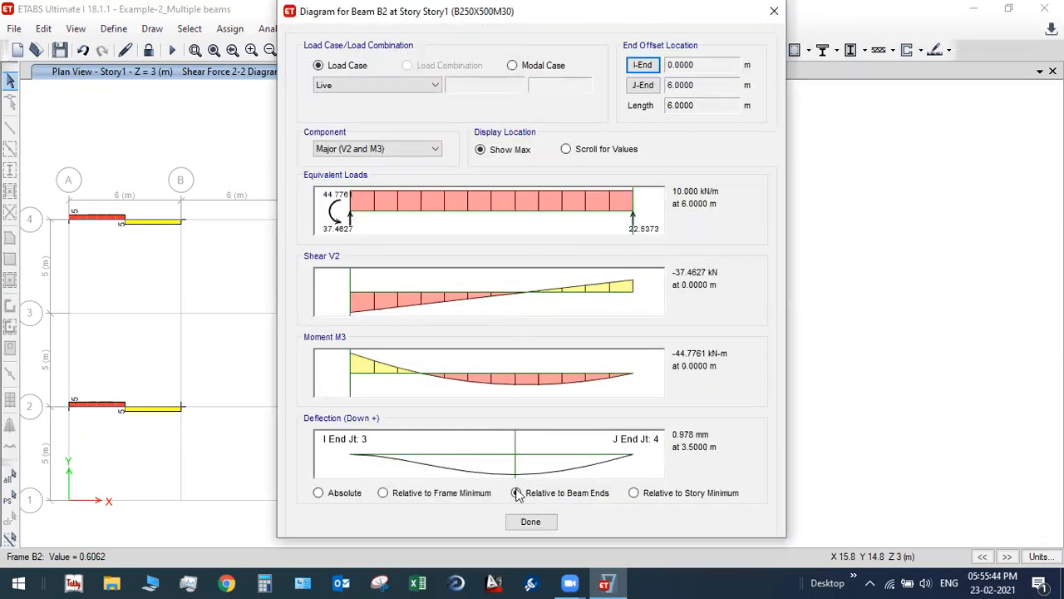
left_click(532, 522)
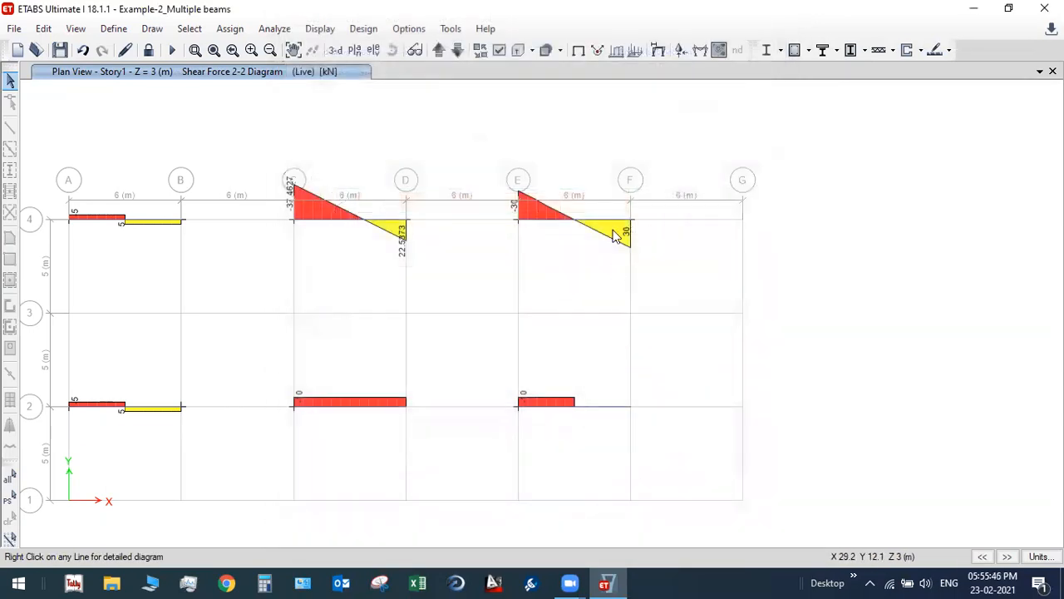
right_click(606, 222)
left_click(530, 522)
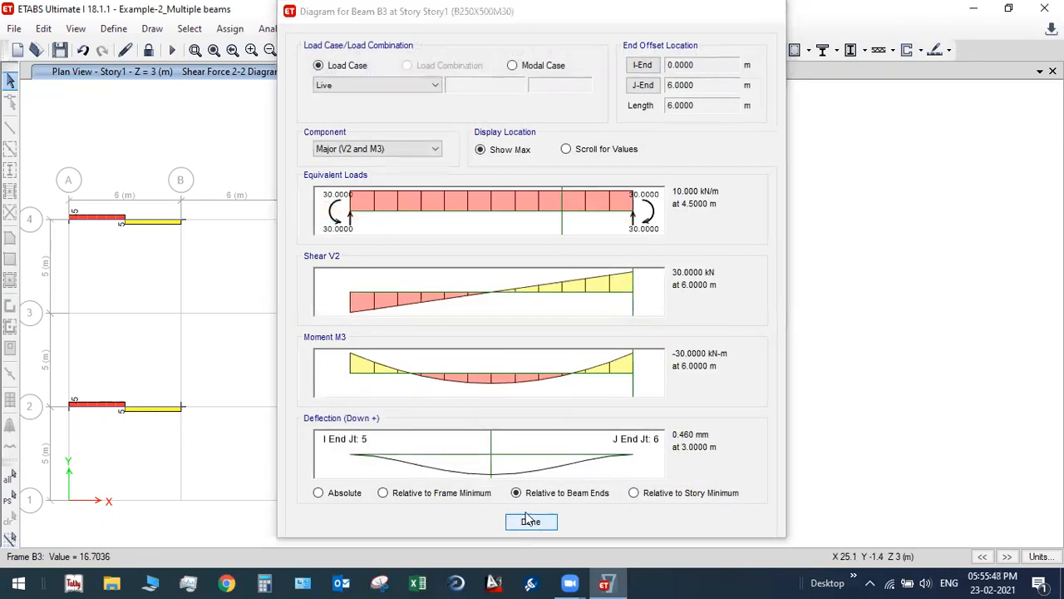
Compare the detailed Live load diagrams of the beam between A2 and B2 with those of the beam between A4 and B4.
right_click(148, 408)
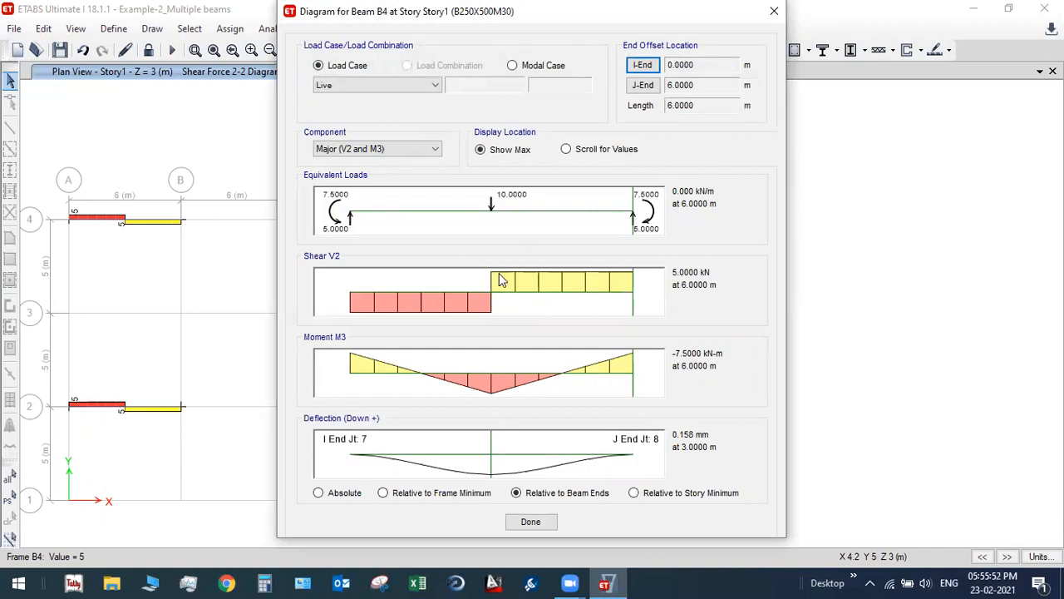
left_click(528, 521)
right_click(139, 220)
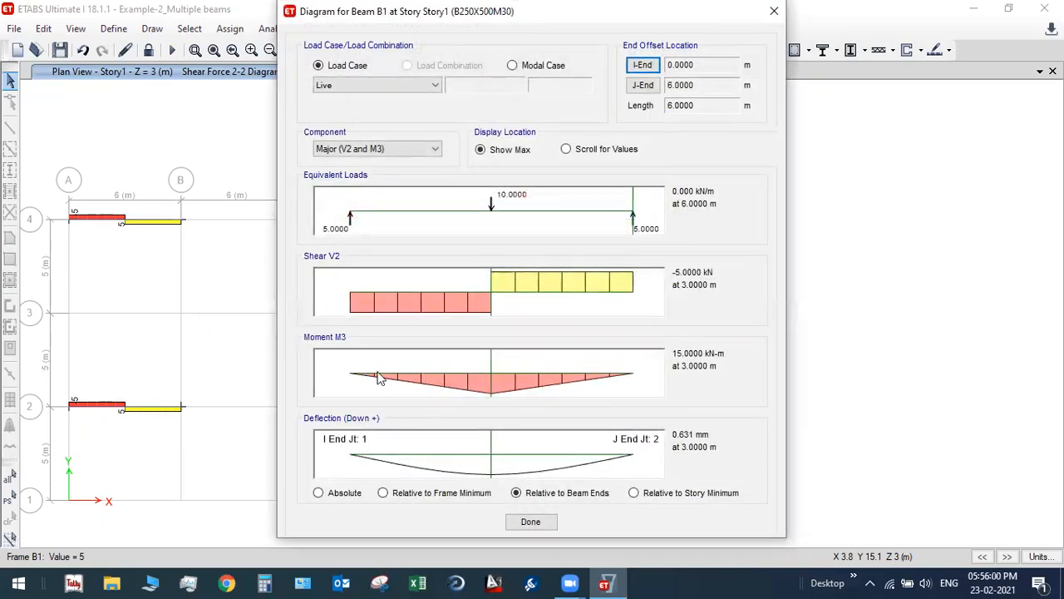
left_click(531, 521)
right_click(142, 406)
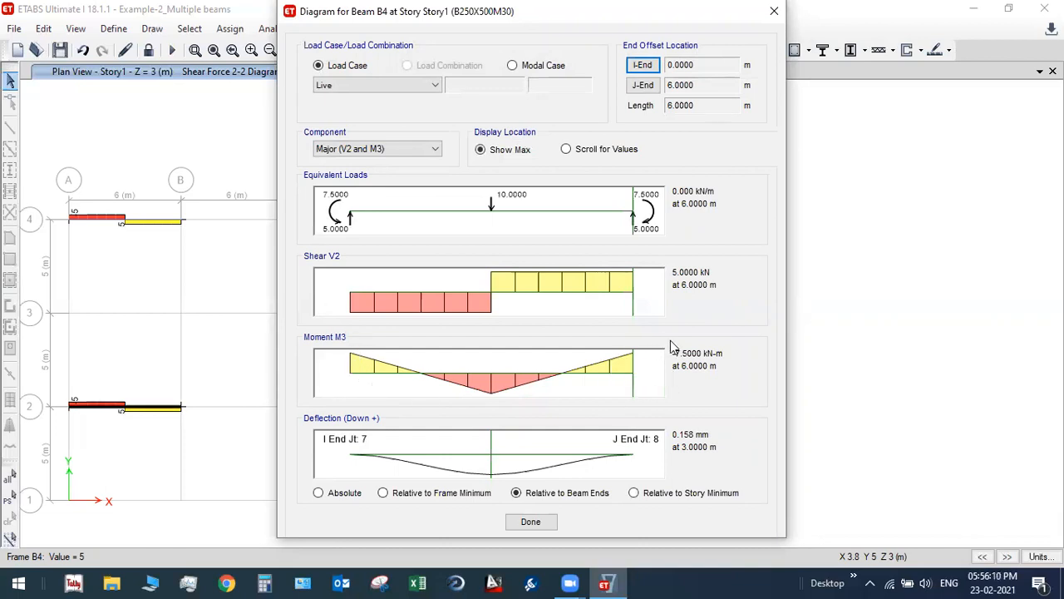
left_click(532, 522)
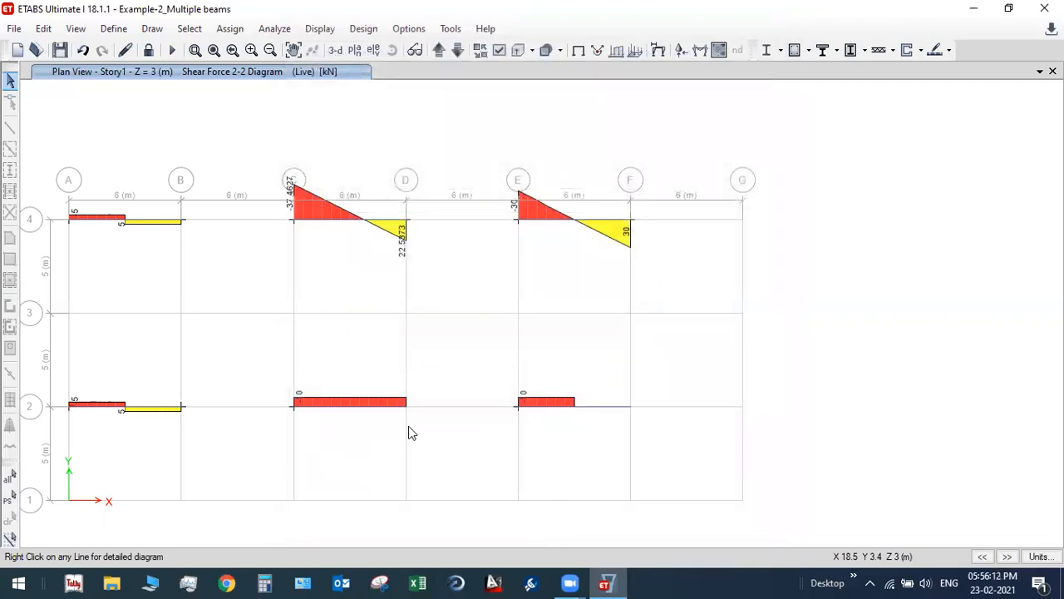
Examine the detailed Live load diagrams of the cantilevers between C2 and D2 and between E2 and F2.
right_click(374, 408)
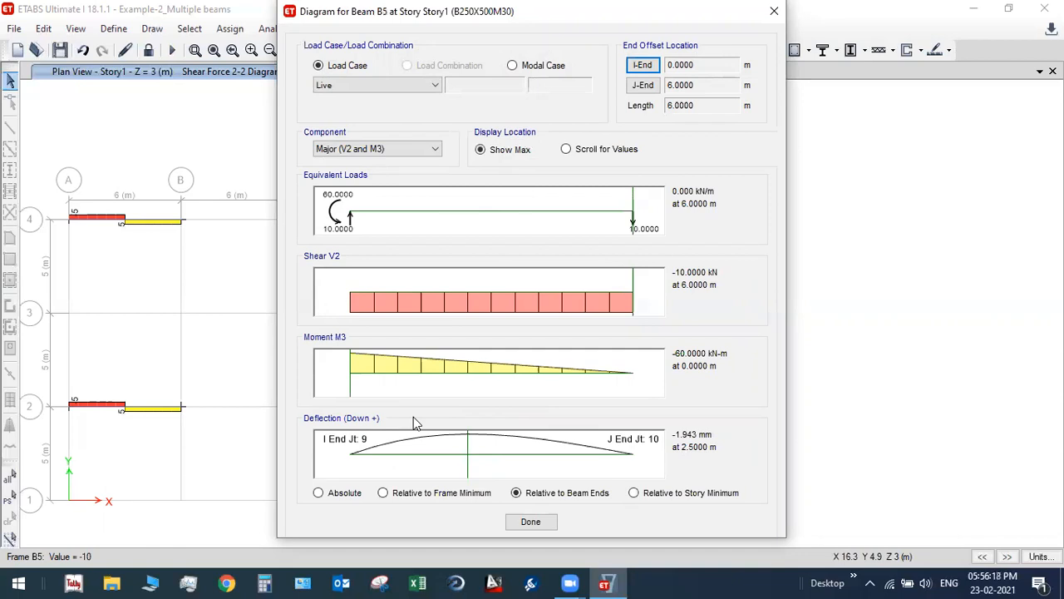
left_click(532, 524)
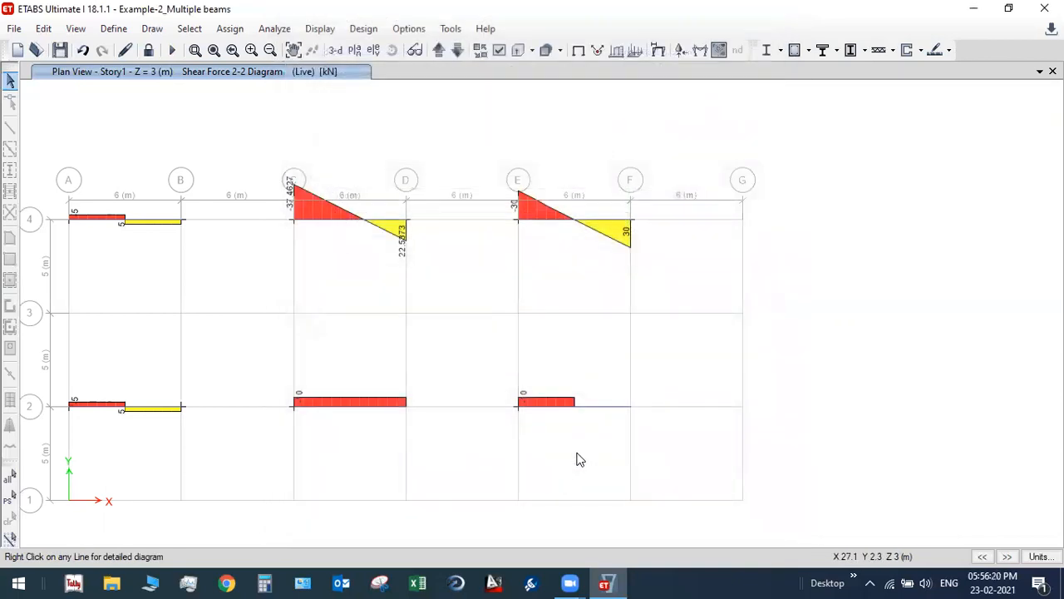
right_click(589, 408)
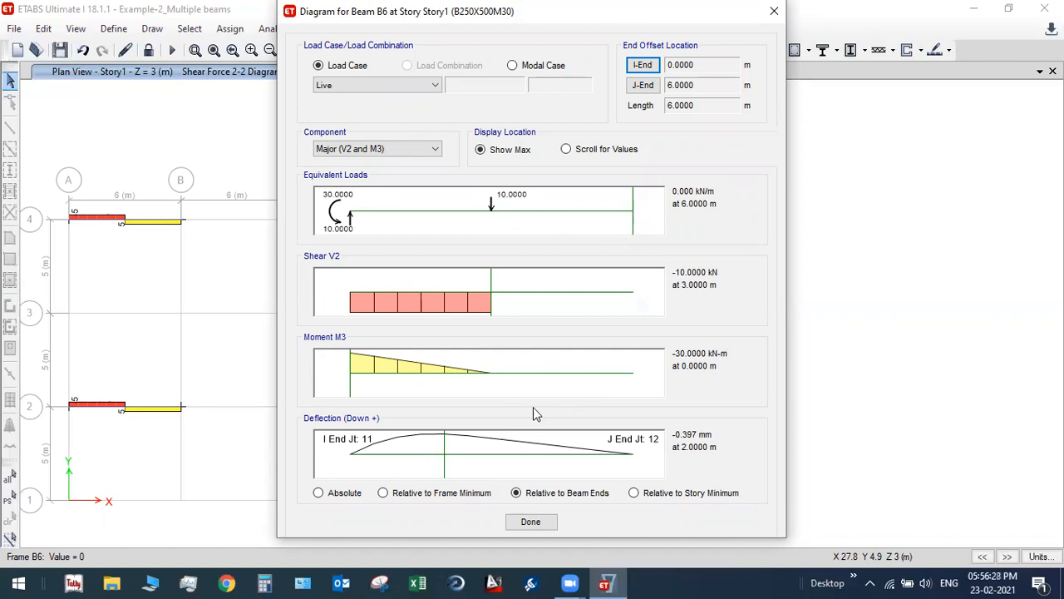
left_click(521, 524)
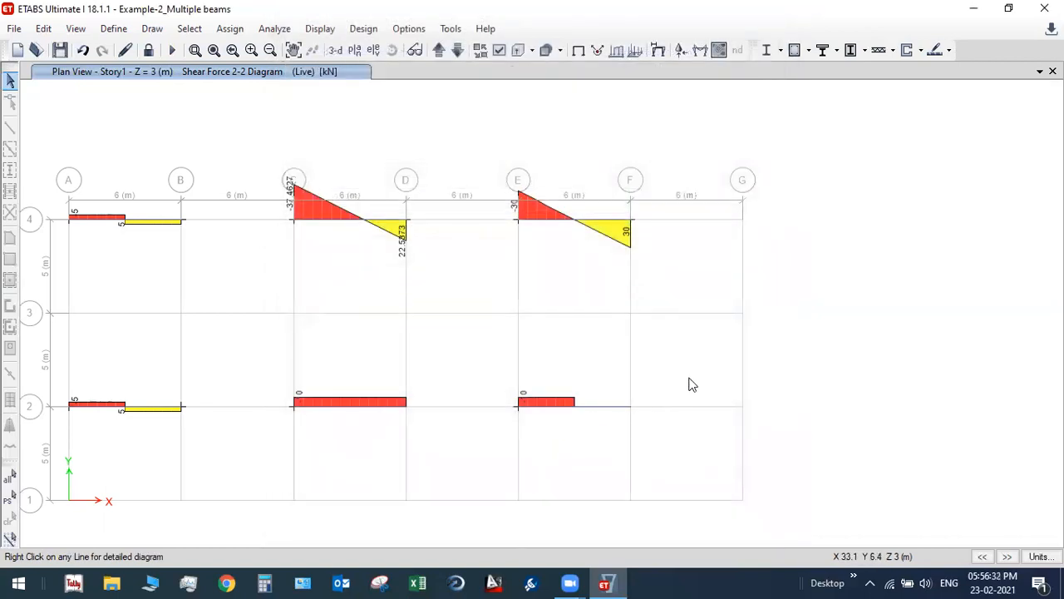
Run the concrete frame design check and inspect the longitudinal reinforcing of all beams in the Story1 plan.
scroll(692, 382, "down", 3)
scroll(695, 382, "up", 3)
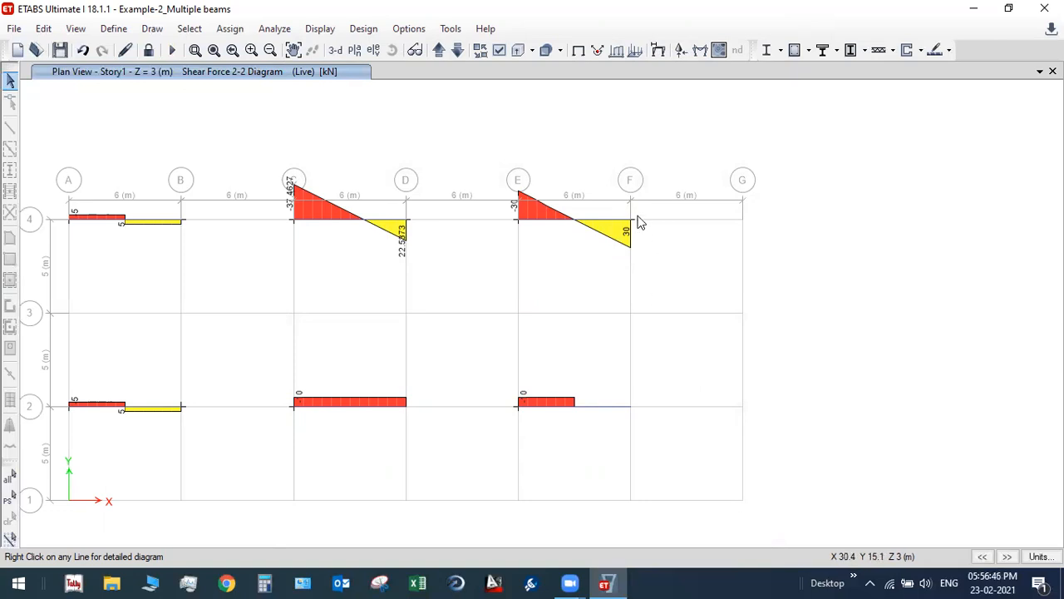
left_click(361, 33)
mouse_move(497, 70)
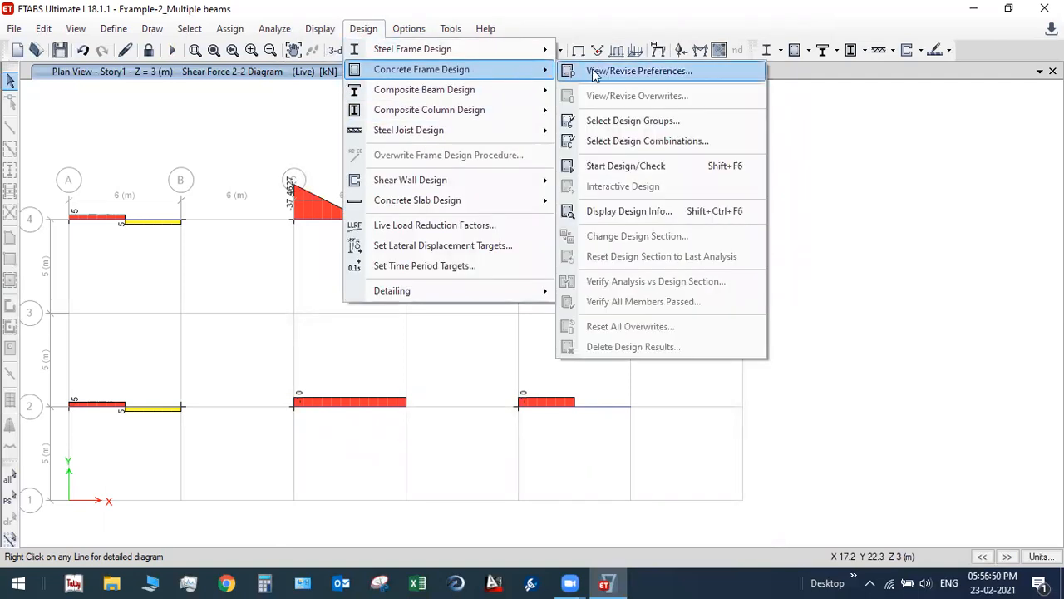
left_click(624, 166)
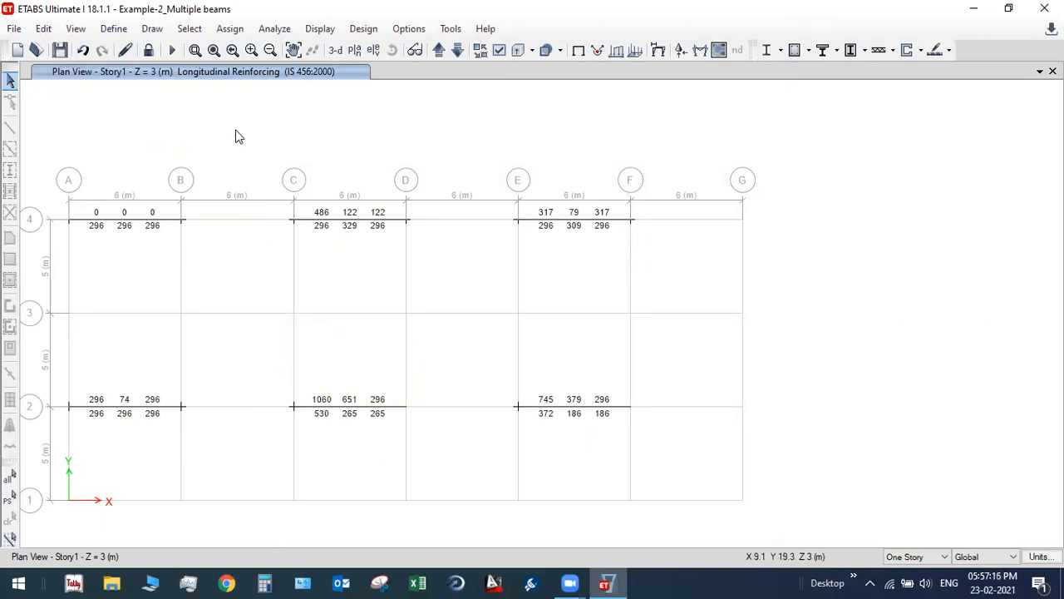
left_click(194, 50)
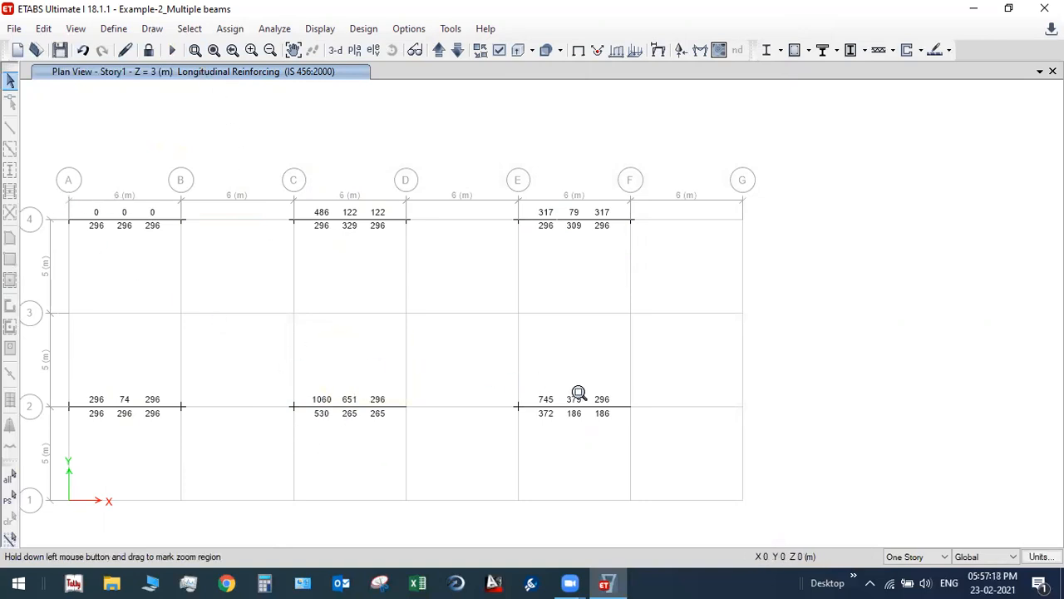
left_click_drag(640, 430, 640, 430)
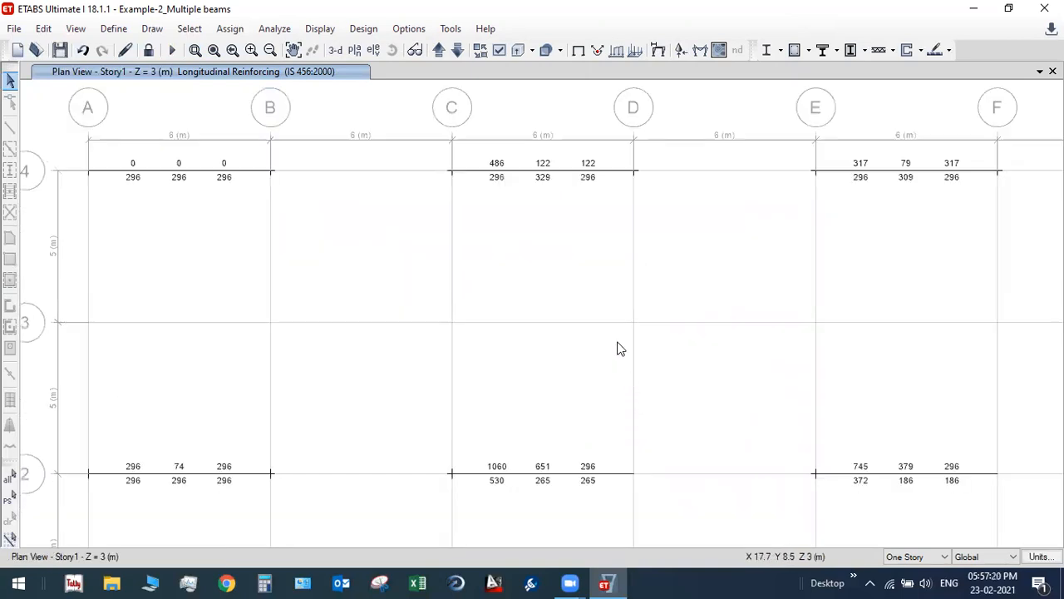